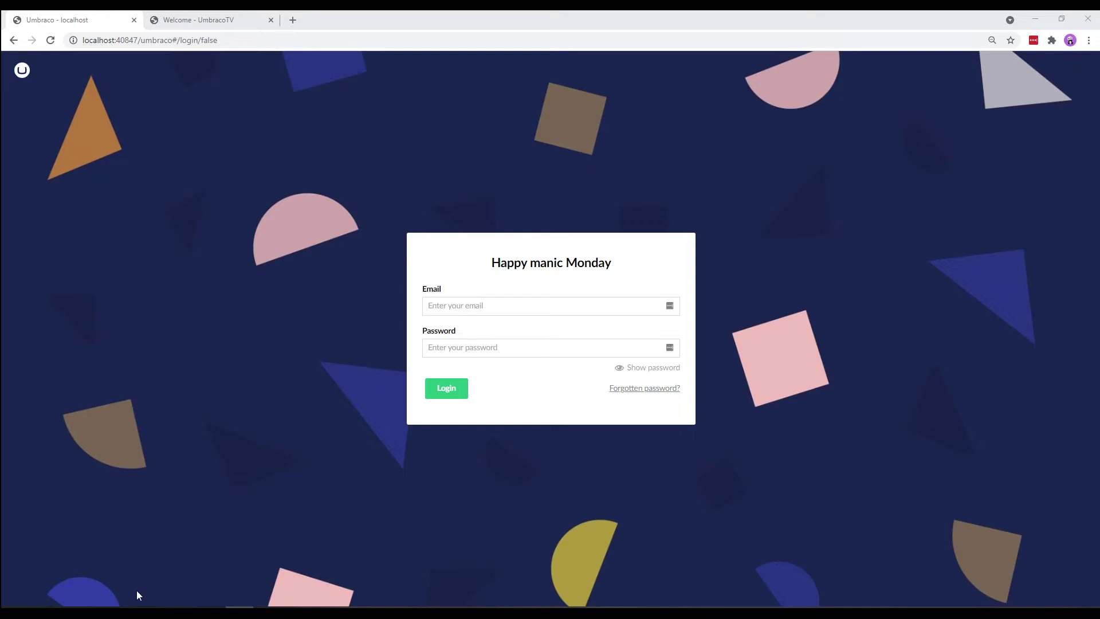
- Review the CustomUmbracoTemplate HTML files in Explorer, then bring up the 'Welcome - UmbracoTV' page in Chrome
mouse_move(155, 598)
click(180, 562)
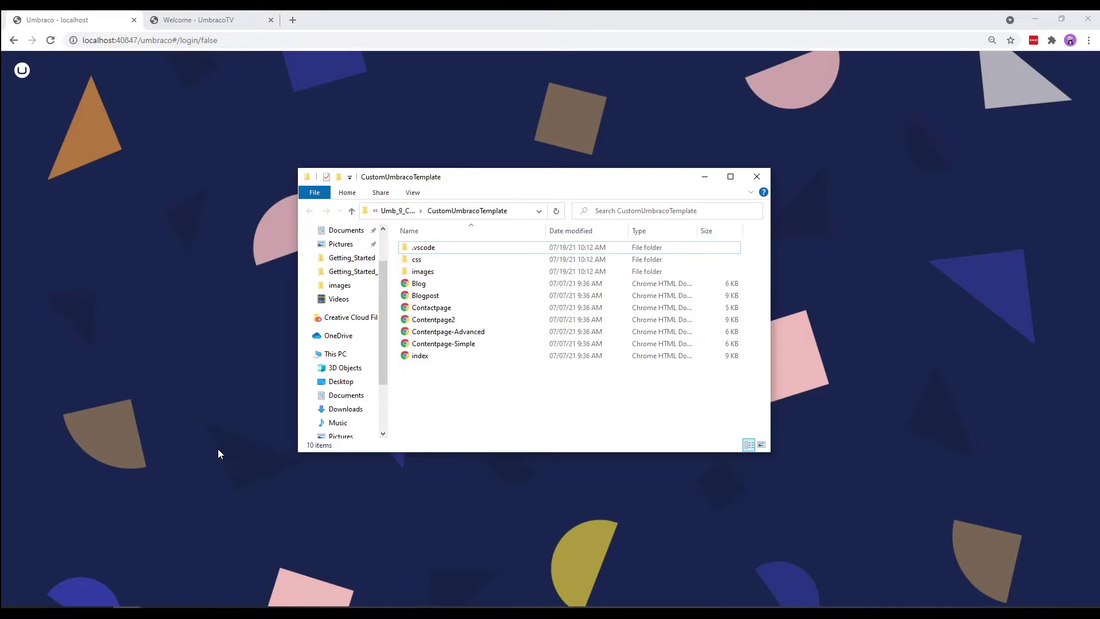
click(232, 21)
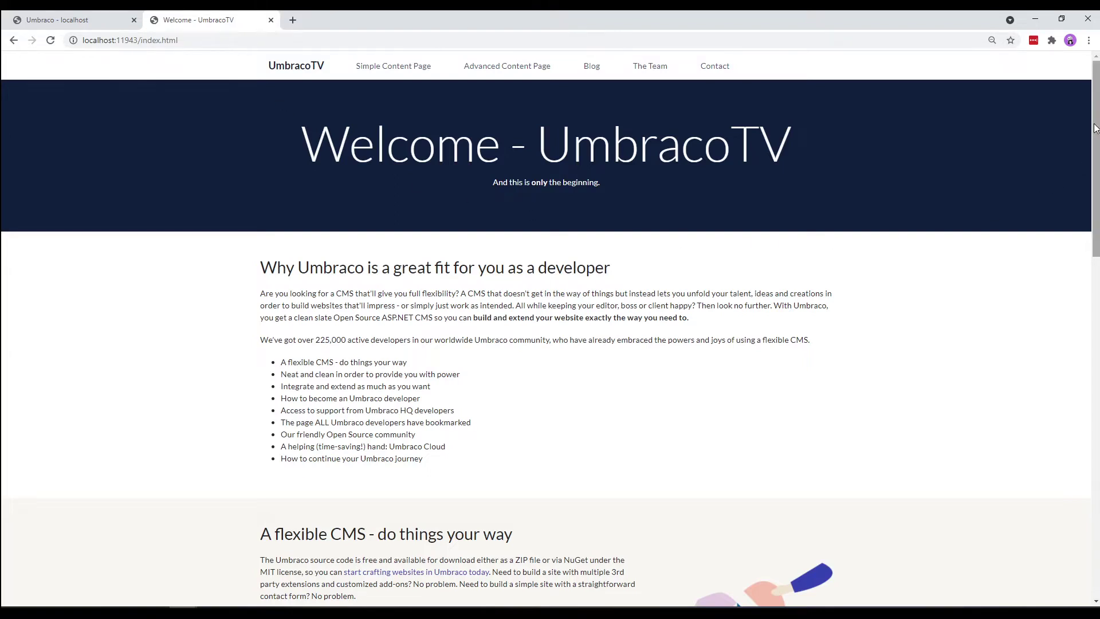
- Scroll the UmbracoTV template page down to its Umbraco journey banner and resource-link footer
drag(1095, 127, 1063, 480)
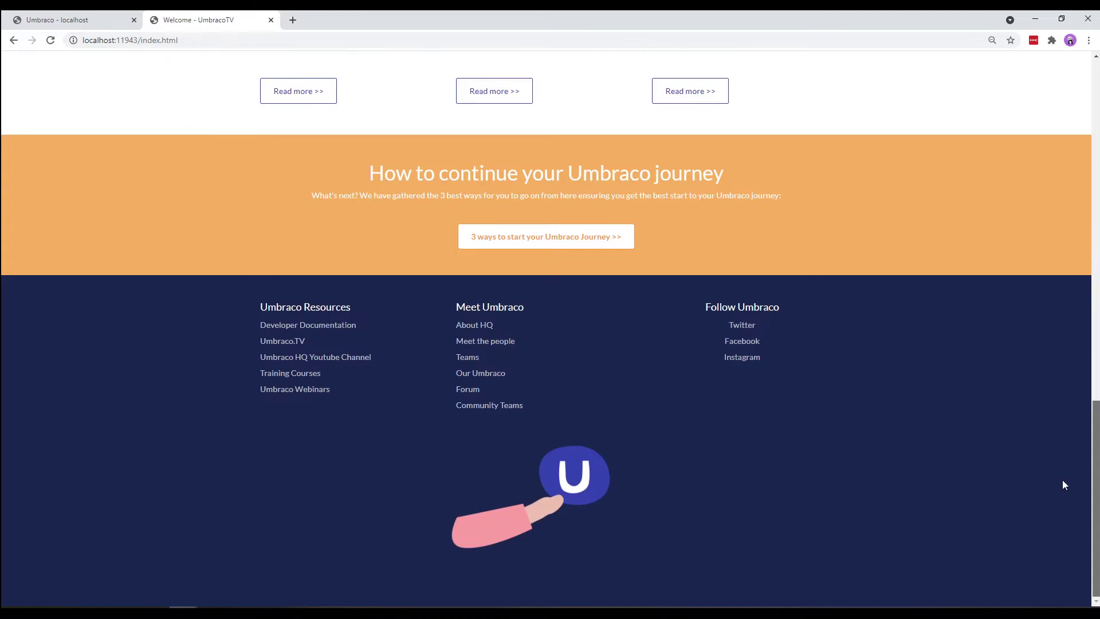
drag(1063, 480, 1063, 480)
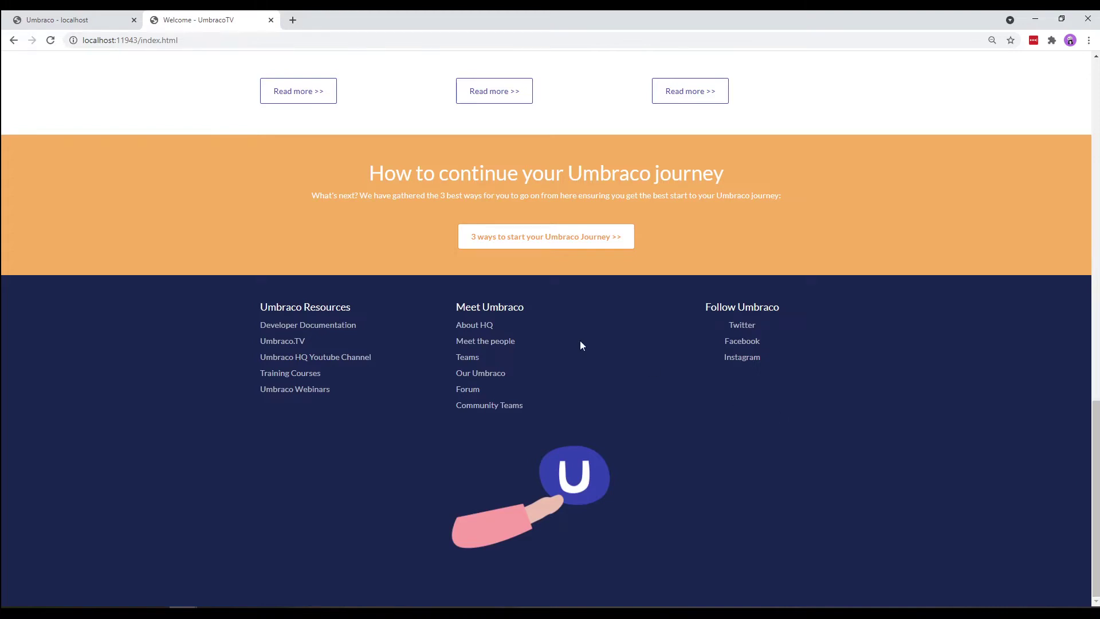
- Log in to the Umbraco back office with the account e-mail and password
click(84, 21)
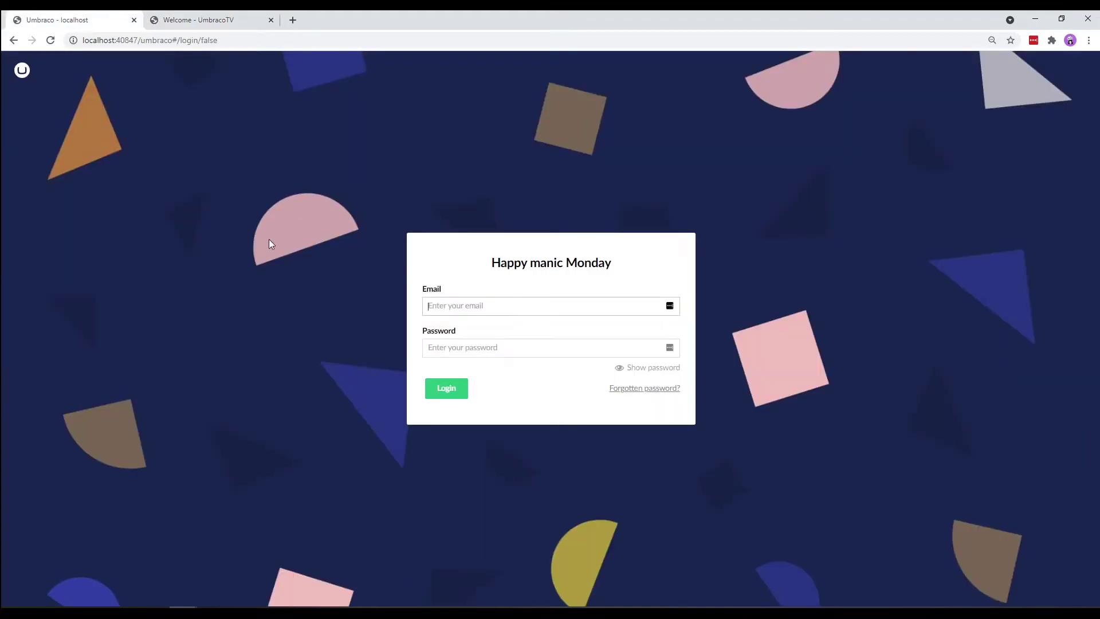
key(Tab)
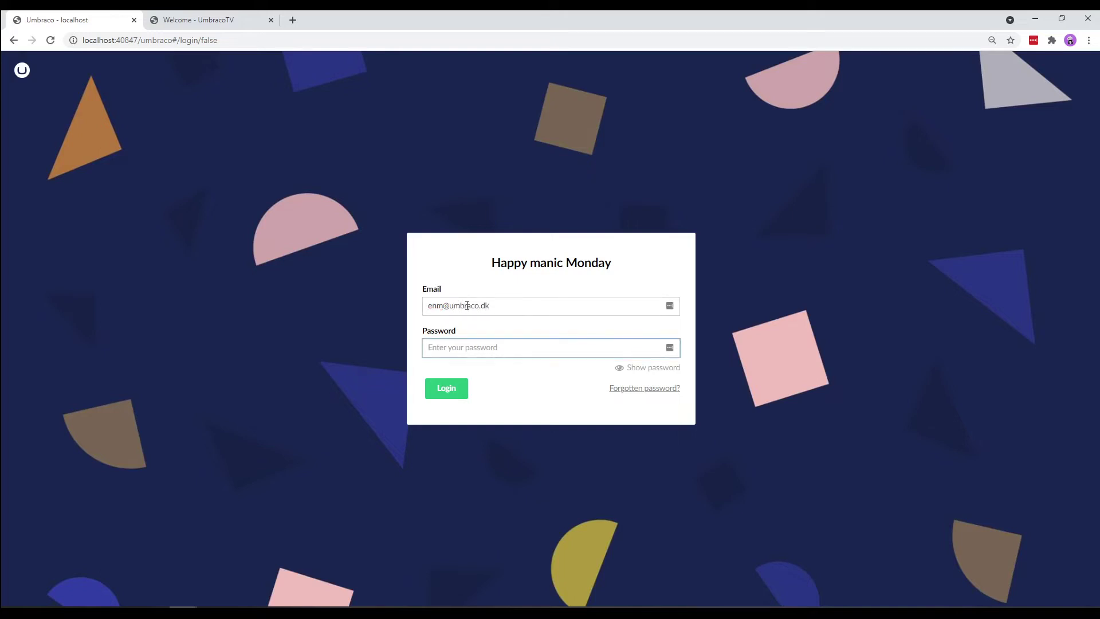
text(••••••••••••)
click(449, 394)
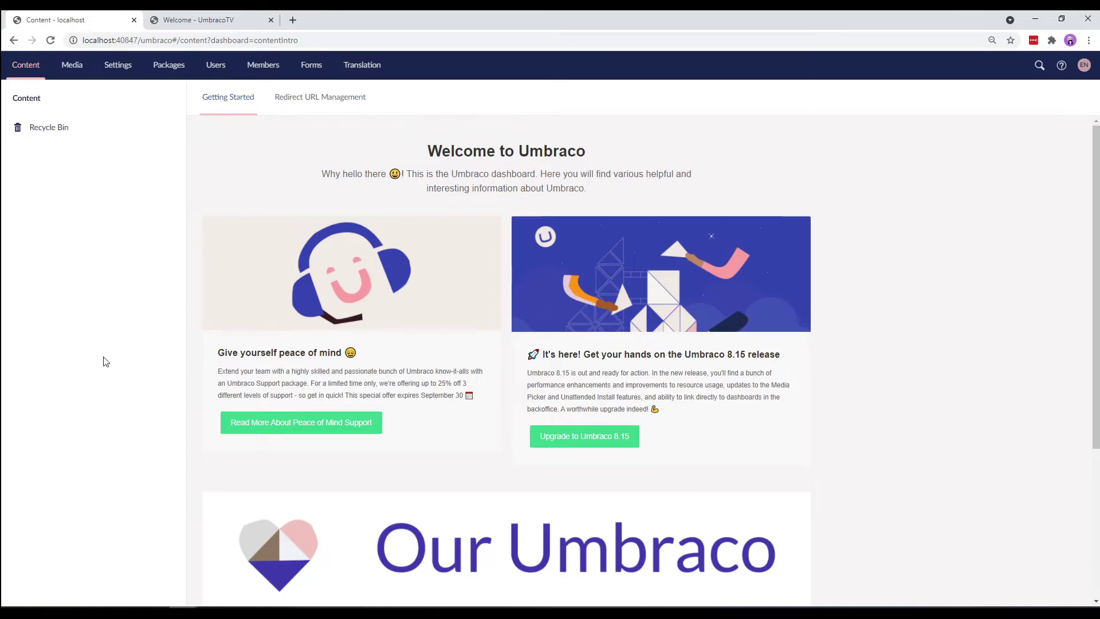
- In Settings, create a Document Type with Template named 'HomePage', described 'This is our homepage template'
click(110, 65)
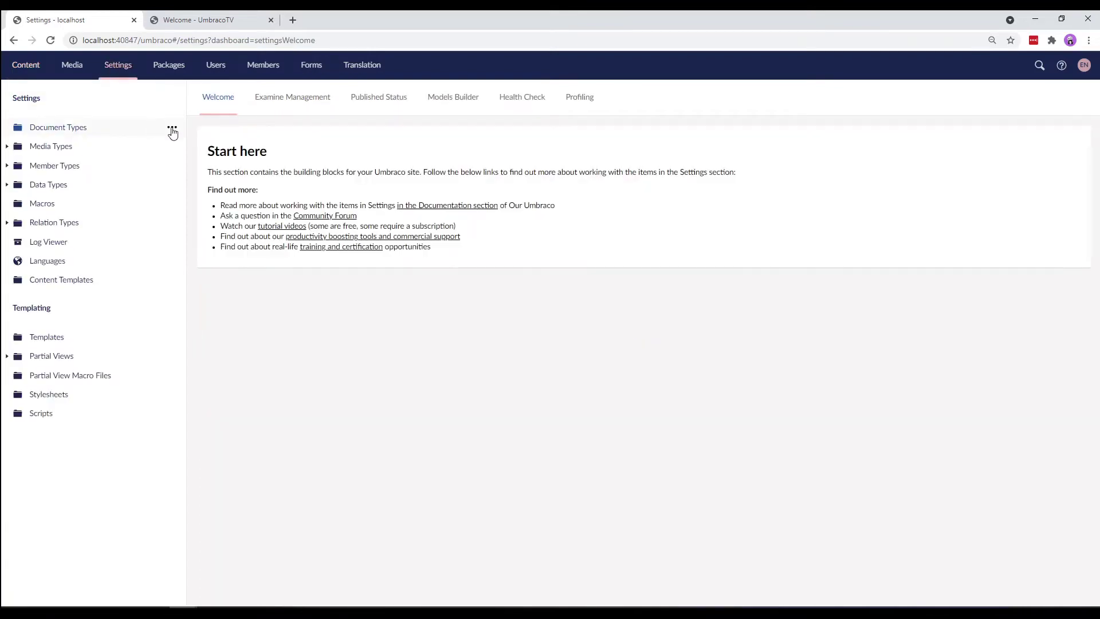
click(172, 130)
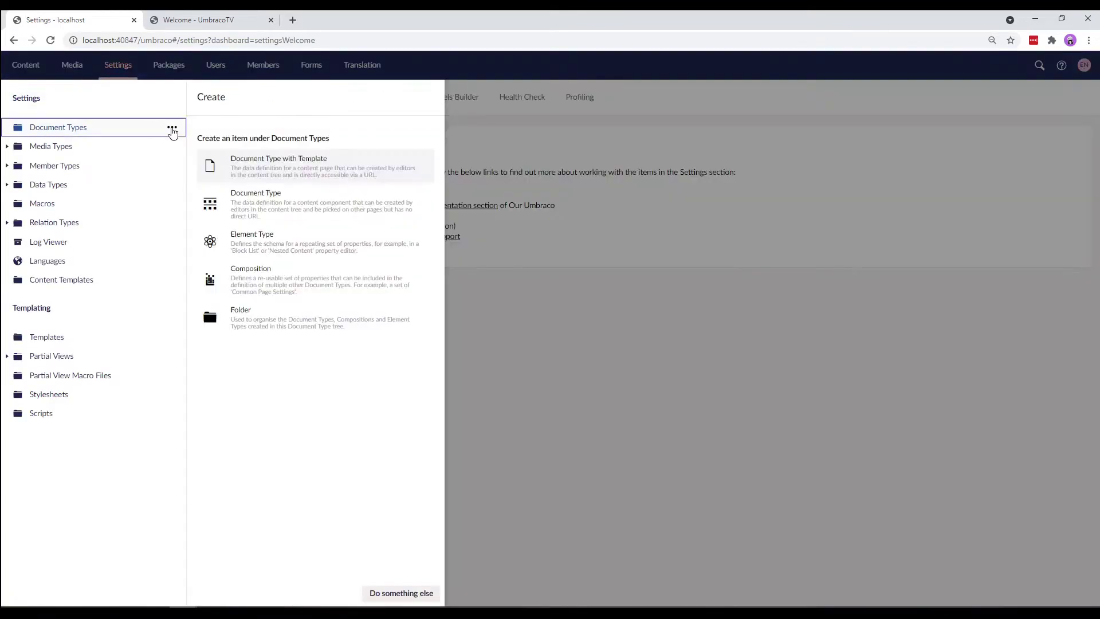
click(250, 172)
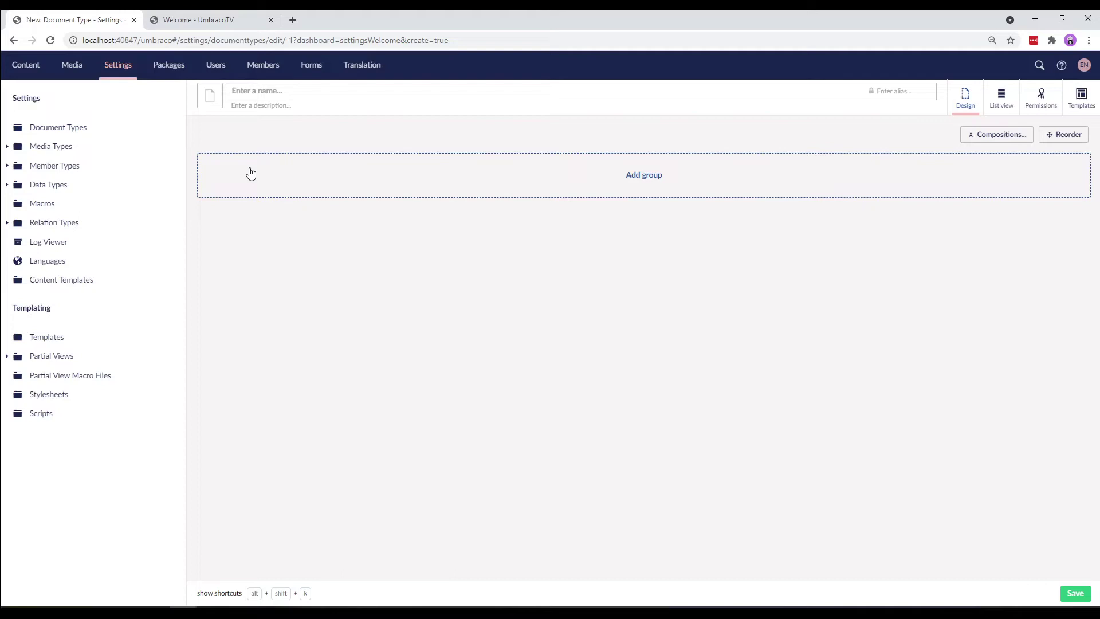
text(Home)
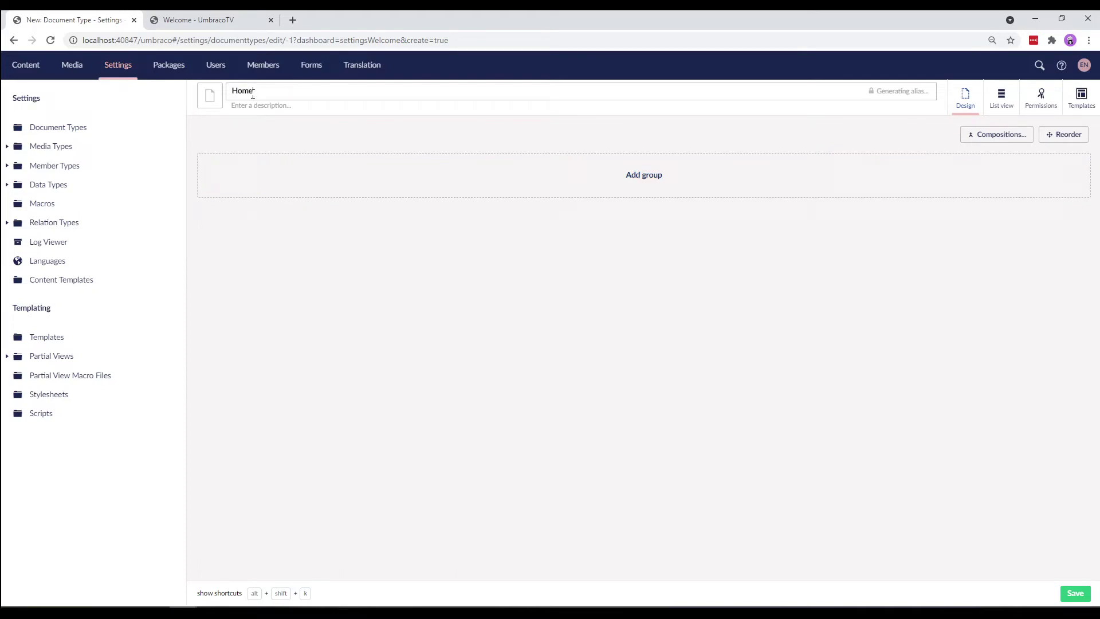
text(Page)
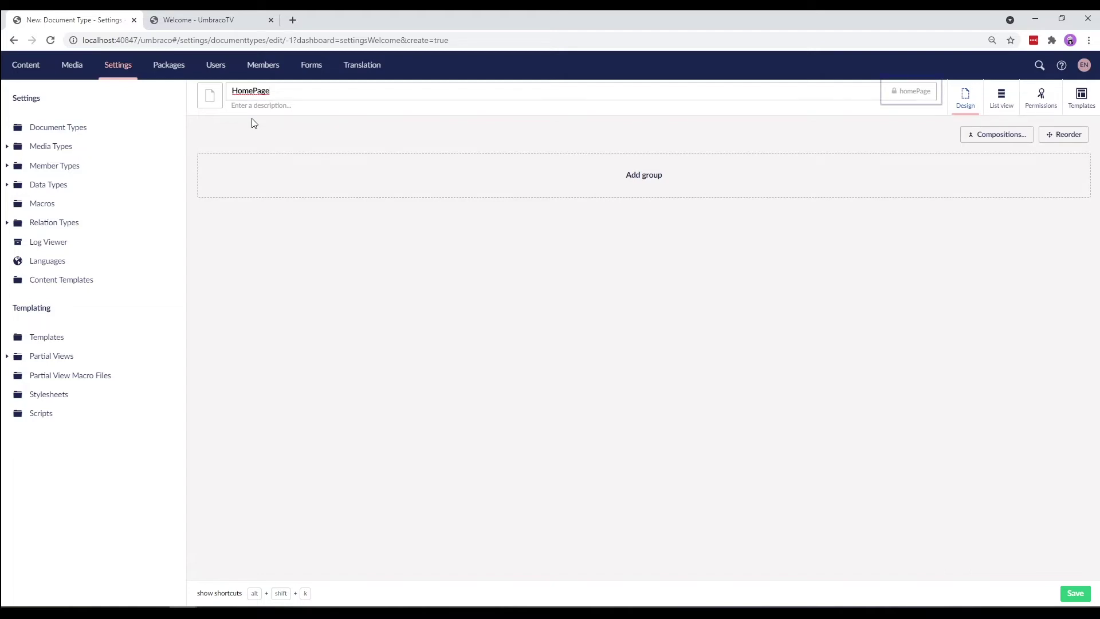
click(255, 106)
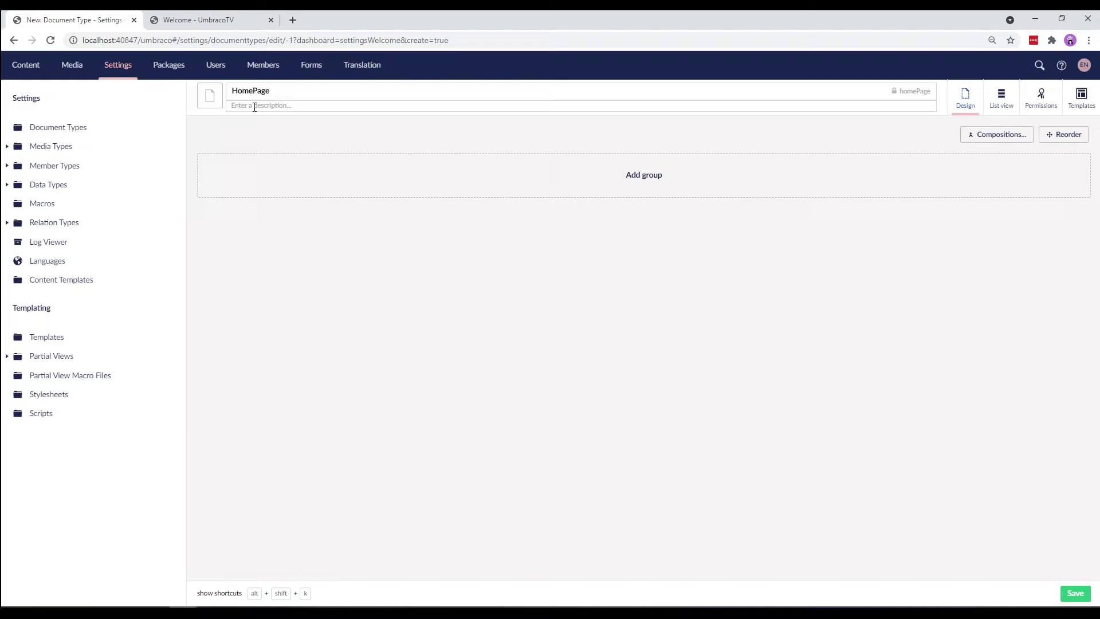
text(This is our homepage template)
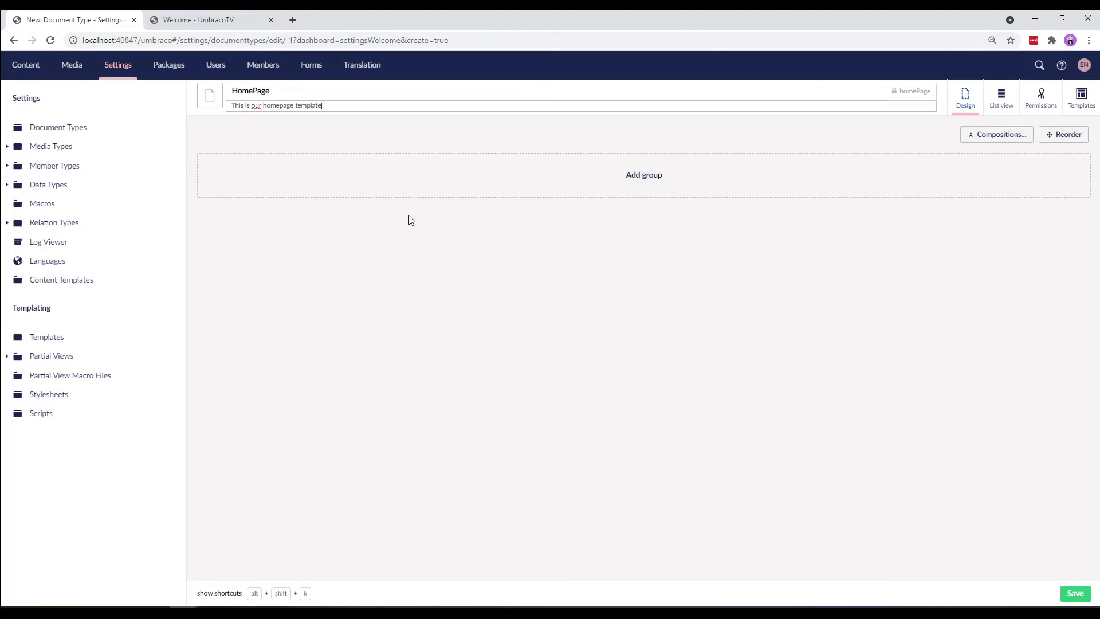
- Set the HomePage document type icon to the home symbol in light green
click(209, 101)
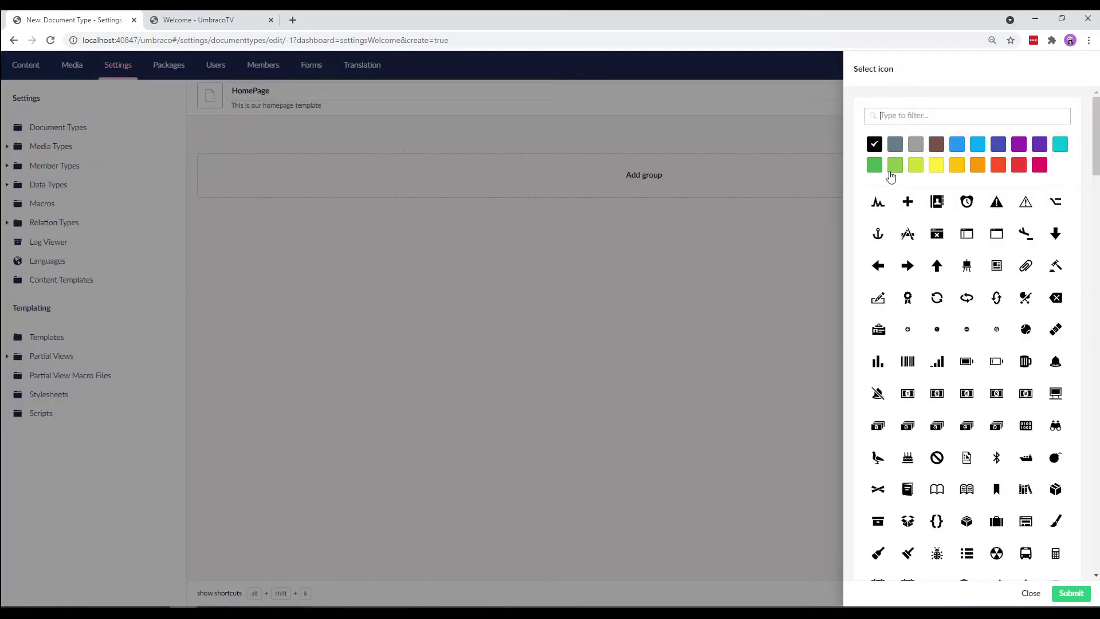
click(891, 169)
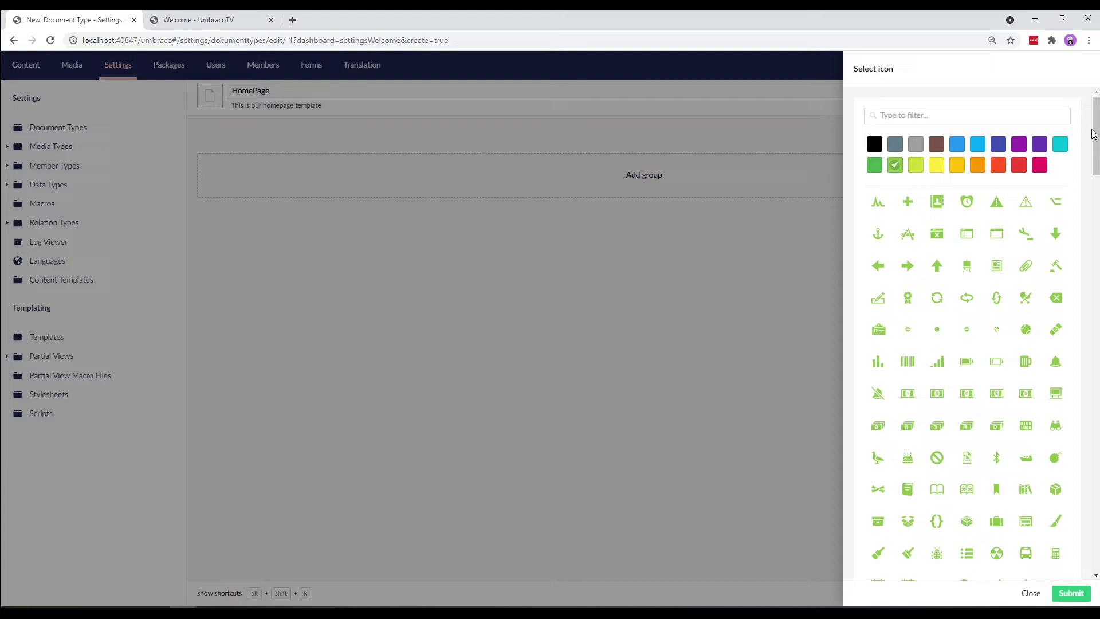
drag(1094, 134, 1087, 233)
scroll(1023, 387, down, 3)
click(1024, 388)
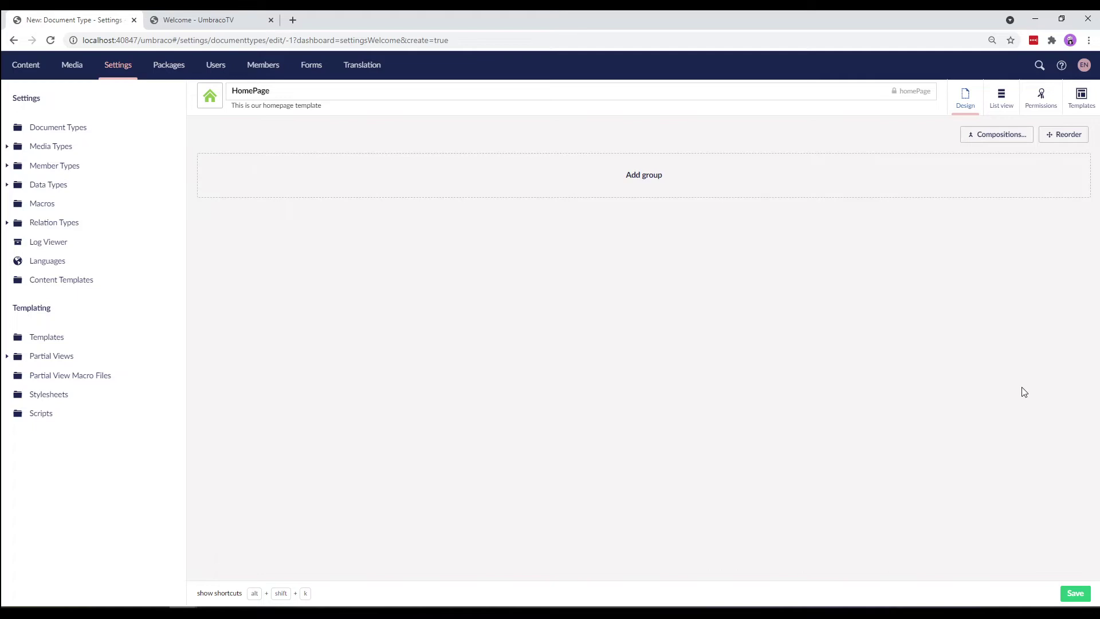
- Add a group named 'Content' to HomePage and start a new property in it
click(640, 178)
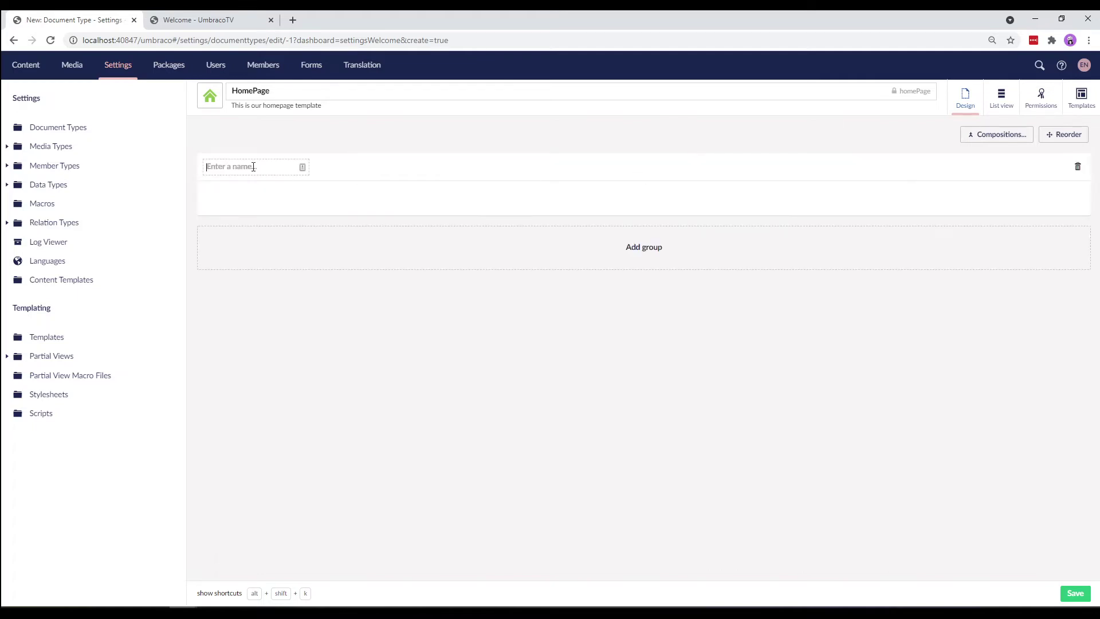
text(Content)
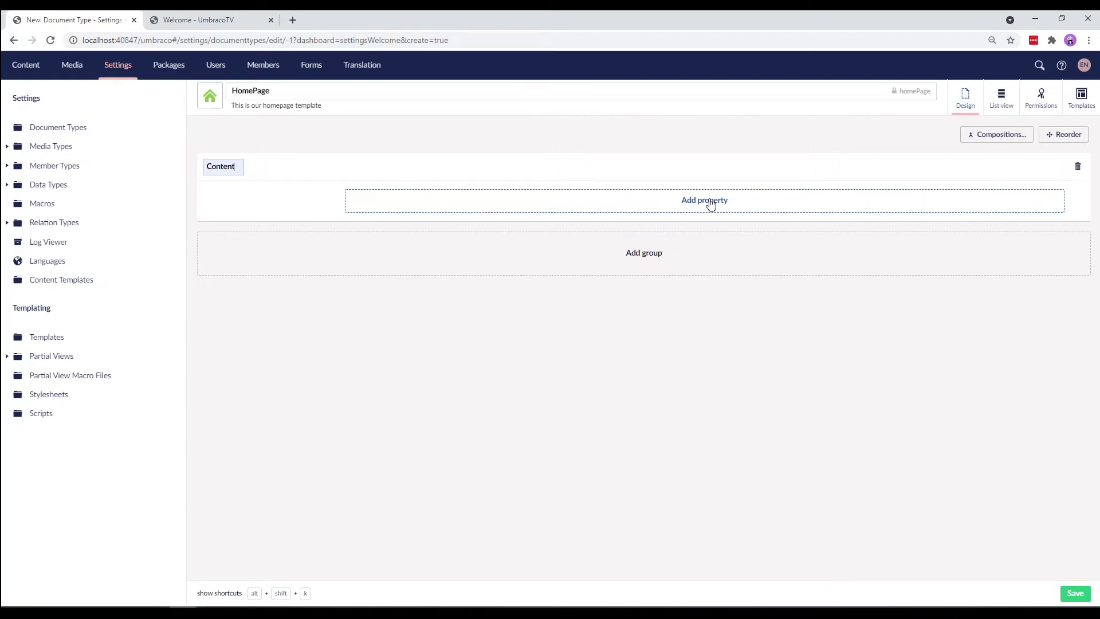
click(710, 203)
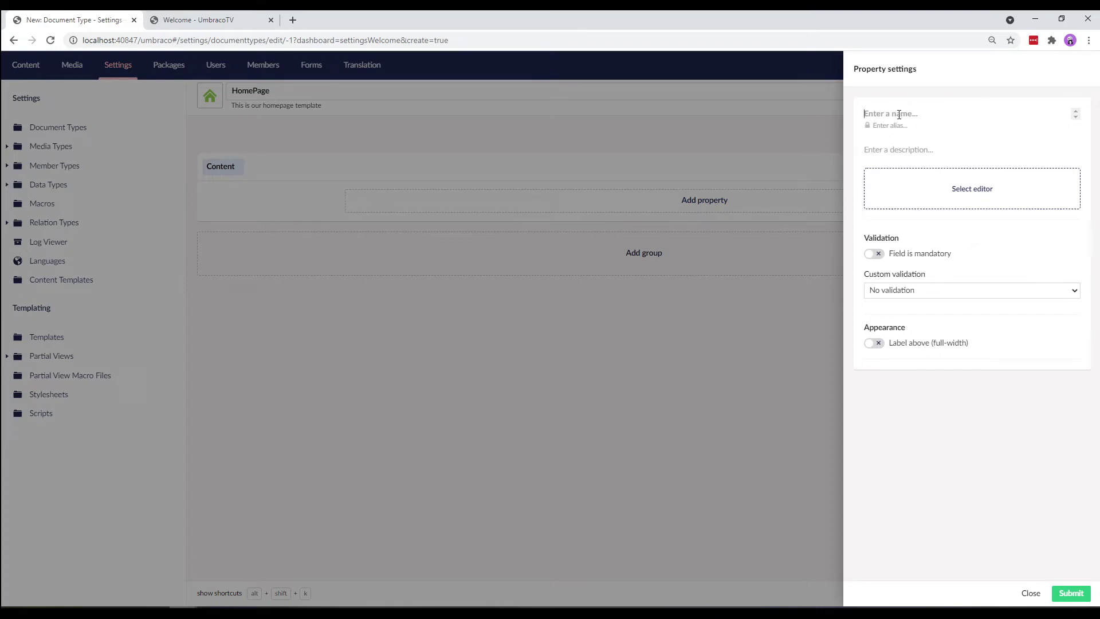
- Name the property 'Page Title' and give it the Textbox editor's Textstring configuration
text(Page Title)
click(940, 199)
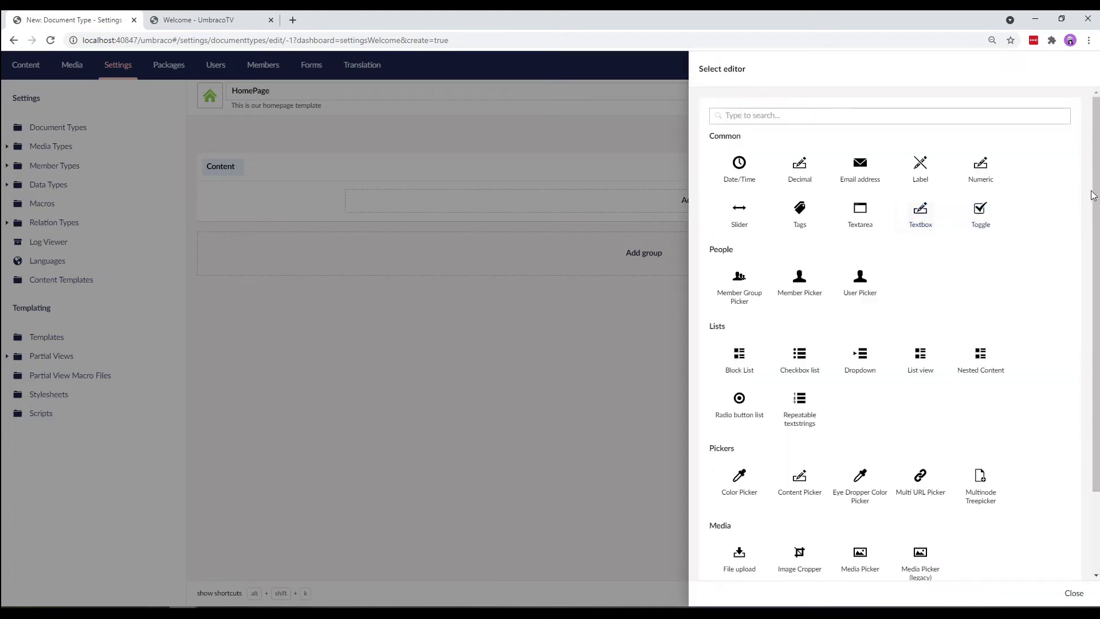
scroll(1096, 152, down, 3)
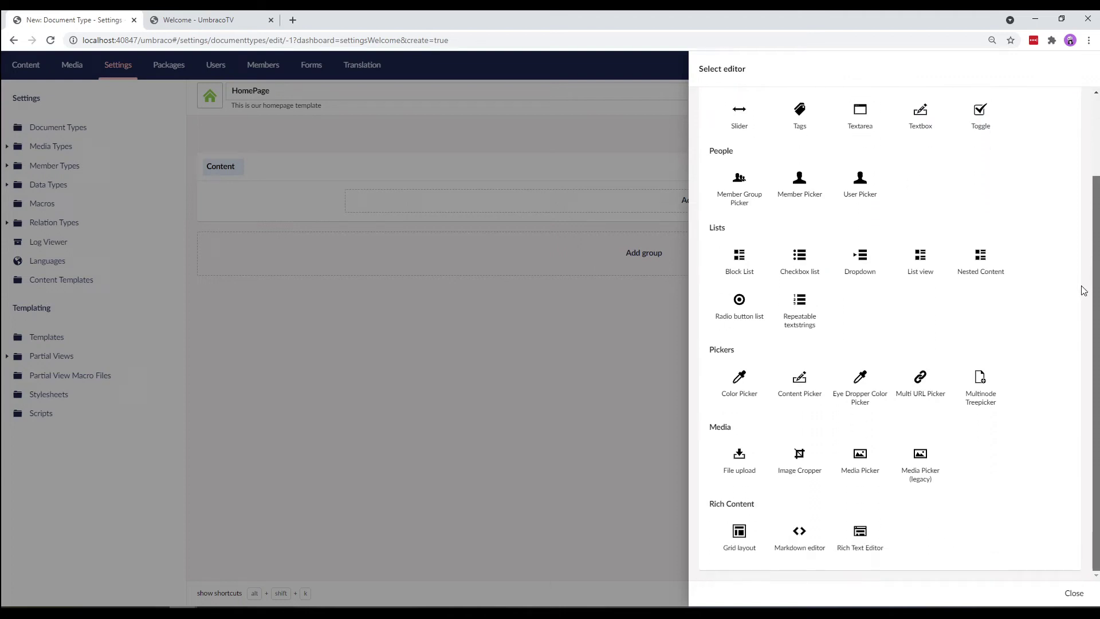
scroll(1084, 229, up, 3)
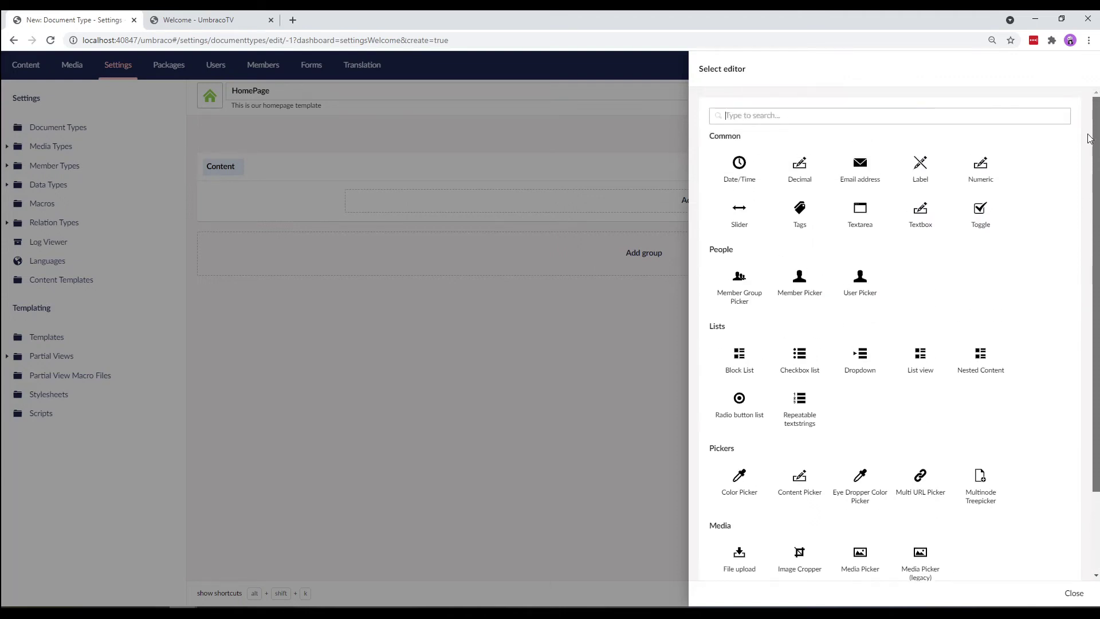
click(915, 225)
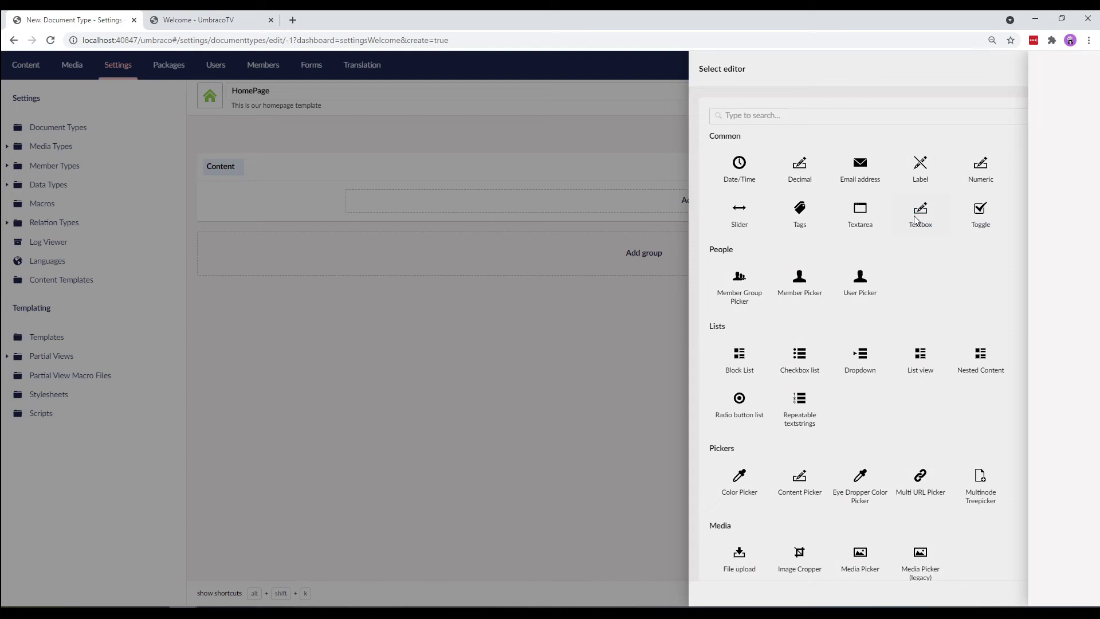
click(913, 172)
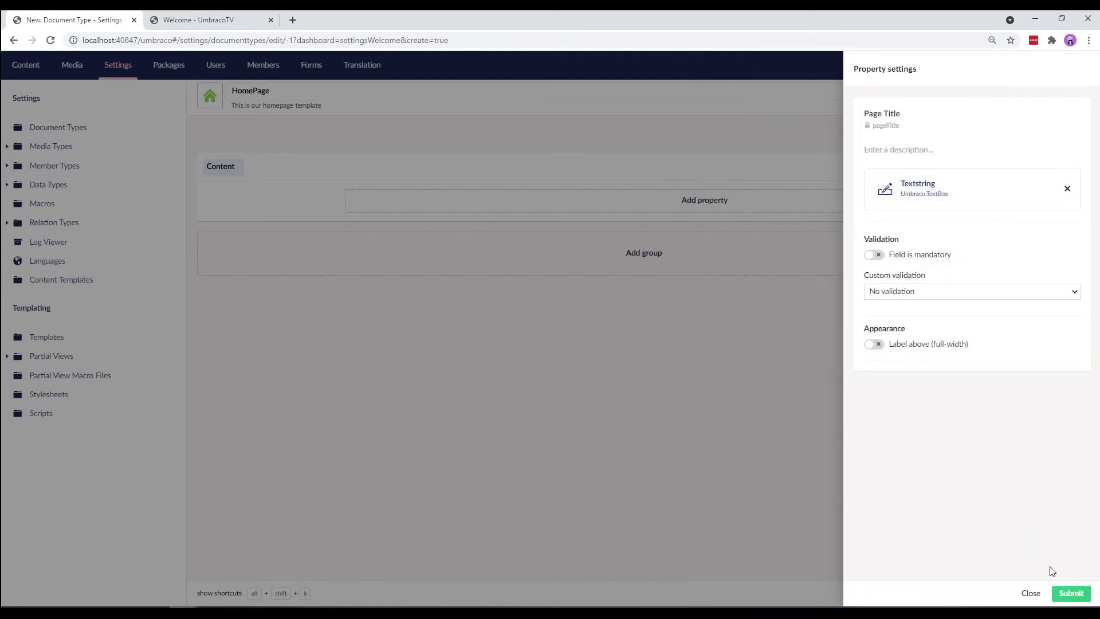
- Submit Page Title, then add a 'Body Text' property using the Richtext editor
click(1071, 593)
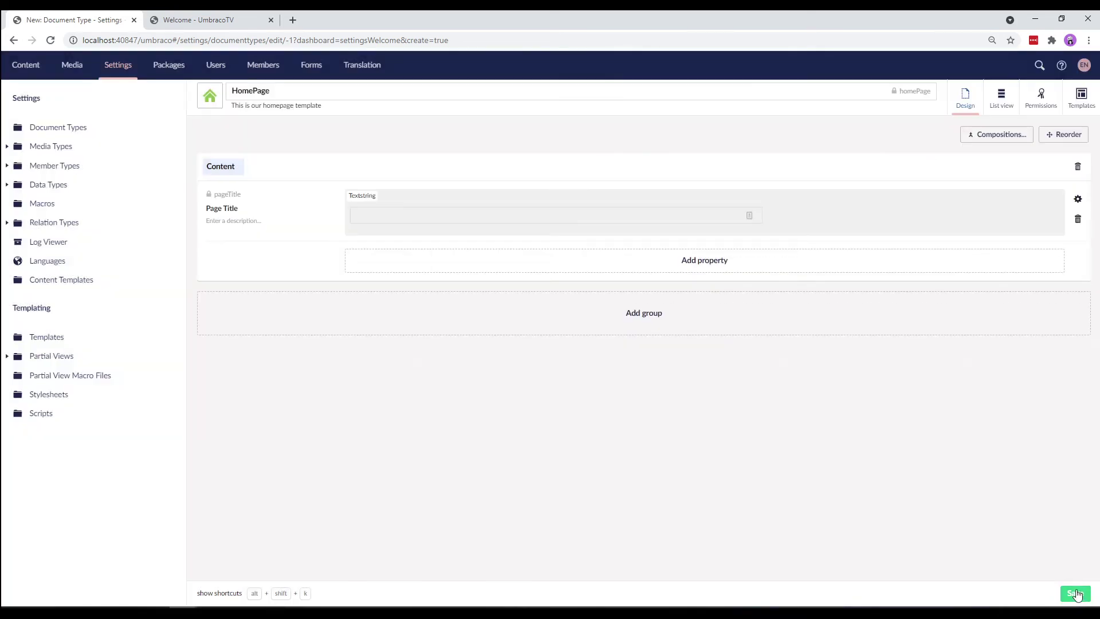
click(690, 260)
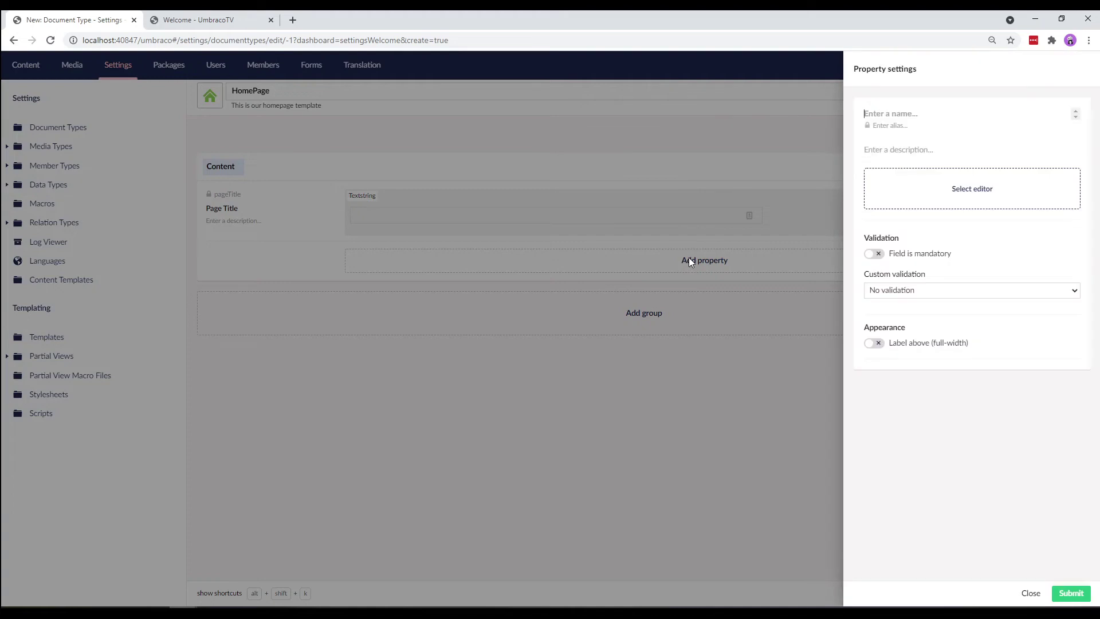
text(Bod)
text(Text)
click(911, 187)
scroll(1087, 288, down, 2)
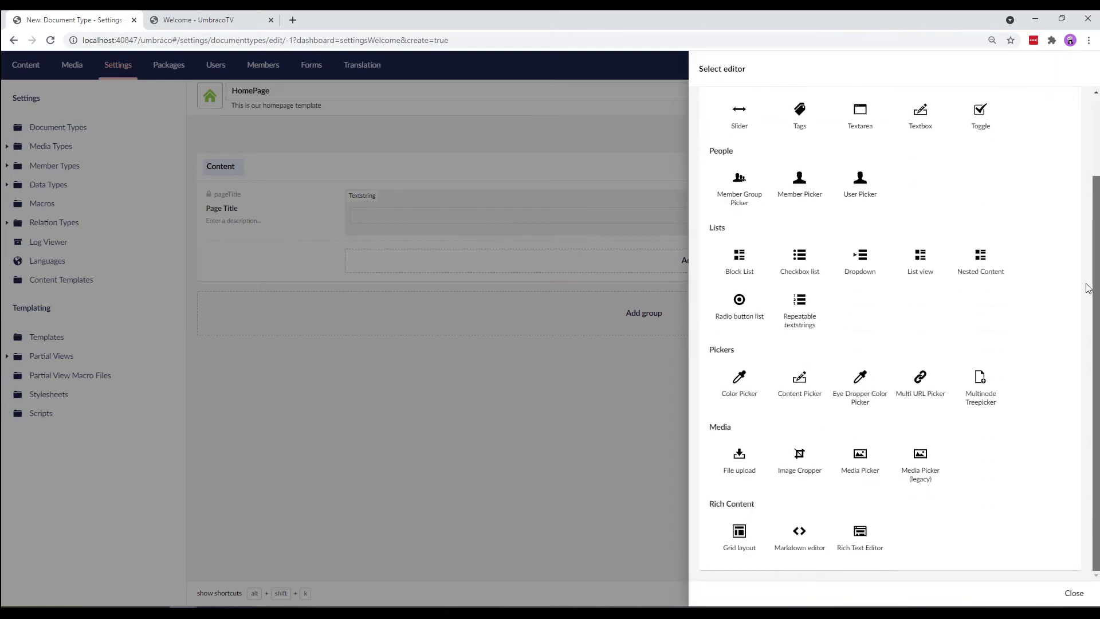
click(860, 549)
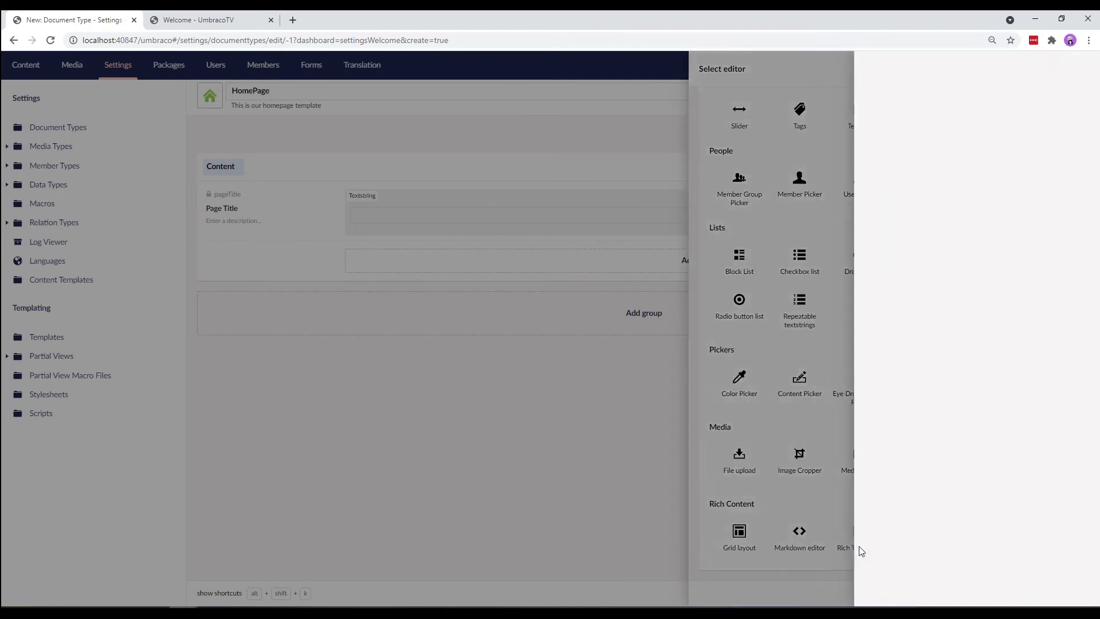
click(912, 123)
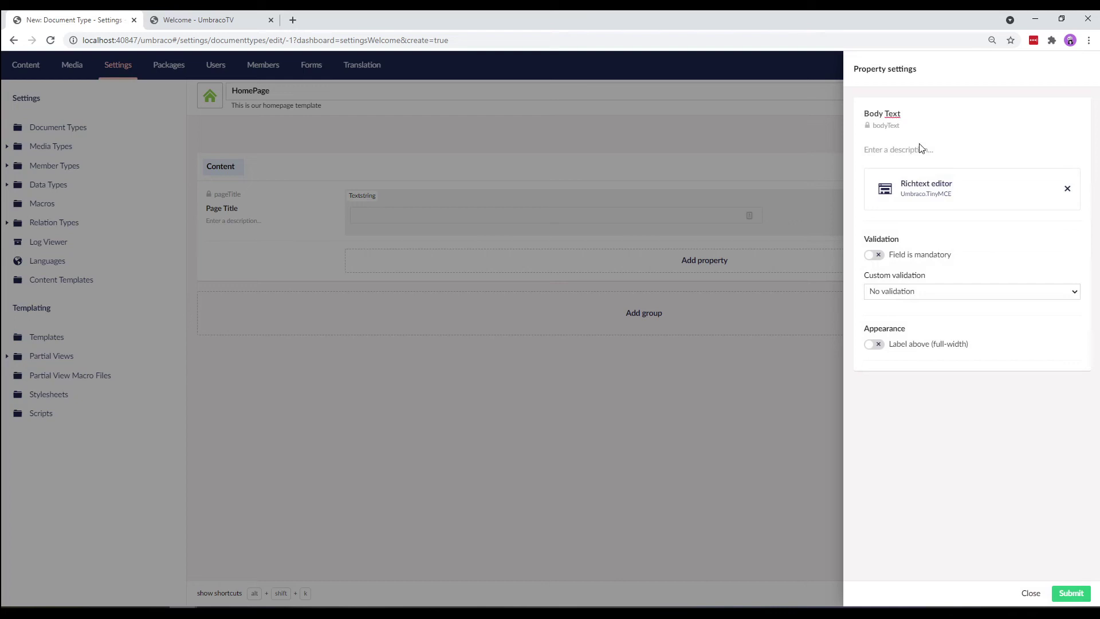
click(1070, 593)
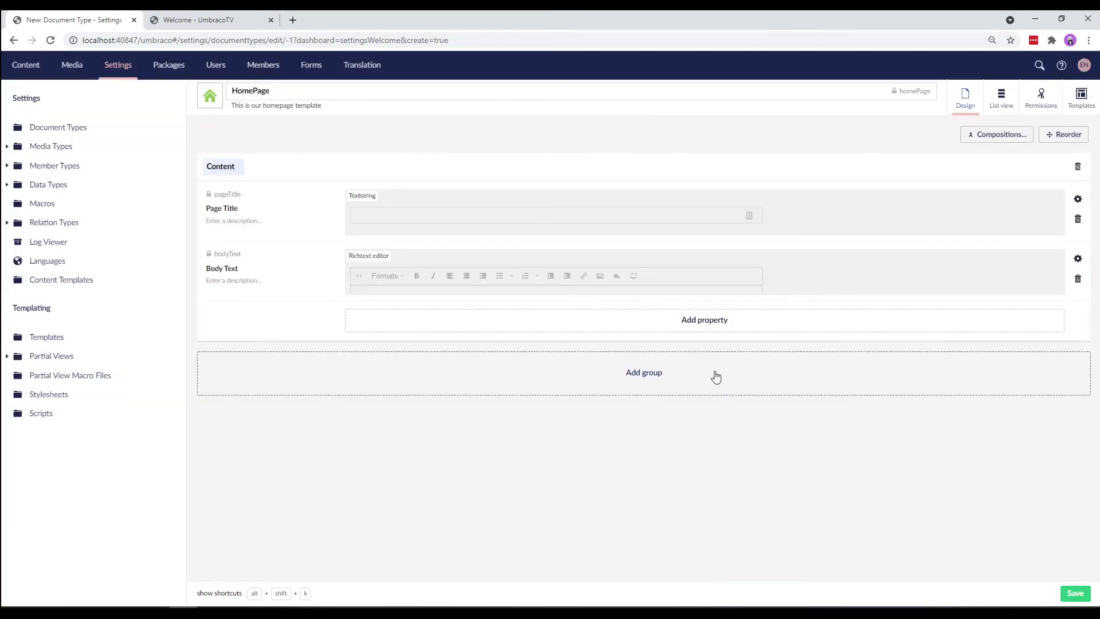
- Add a 'Footer' group with a 'Footer Text' Textstring property, then save HomePage
click(667, 381)
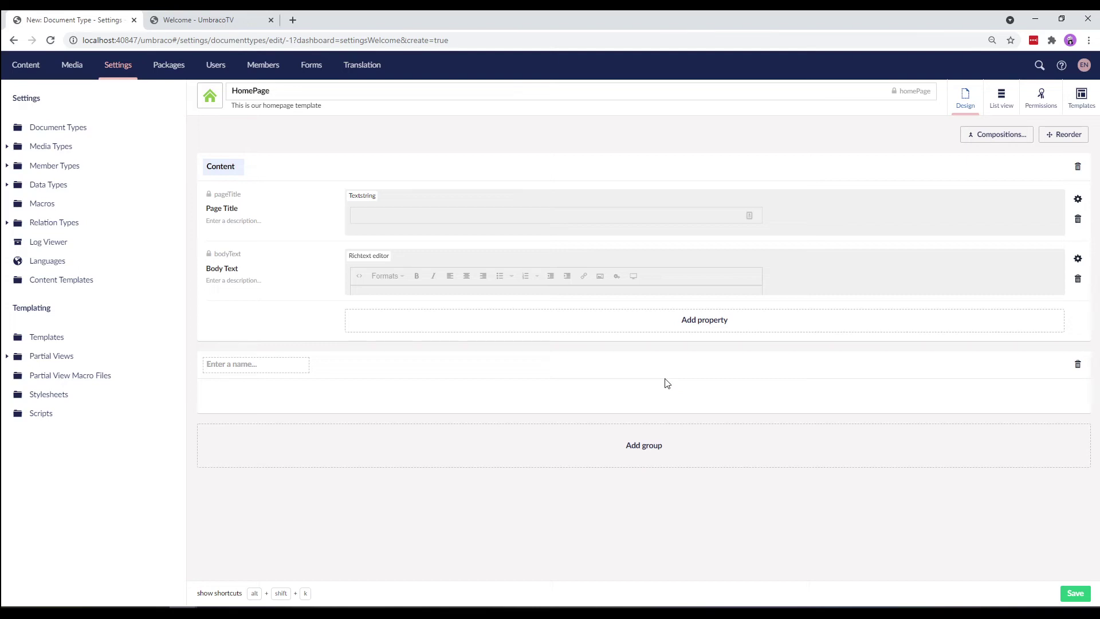
text(Footer)
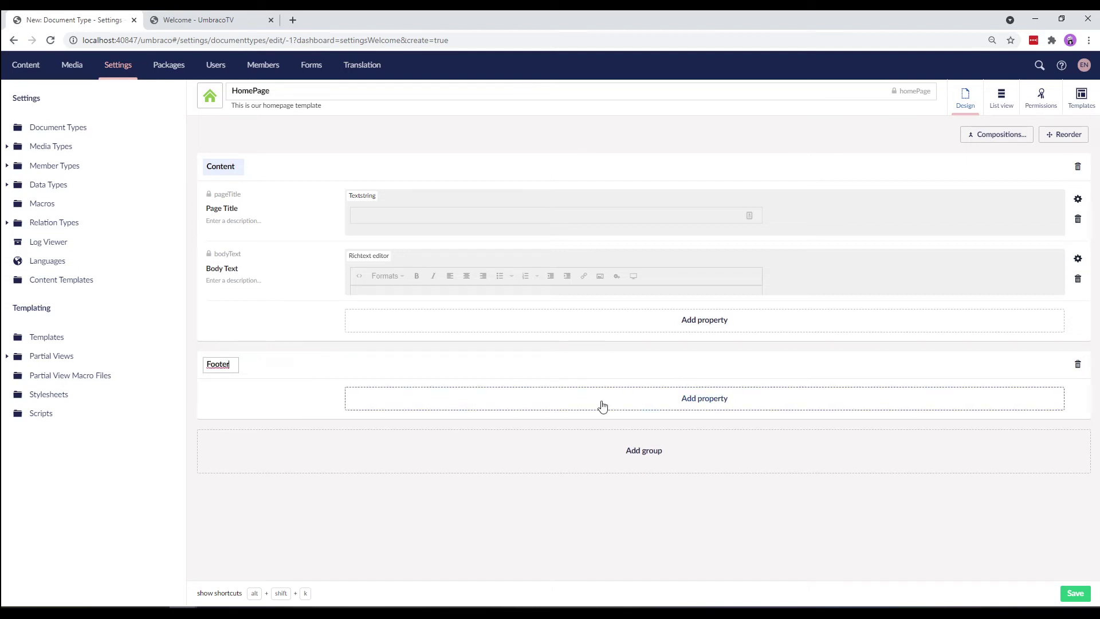
click(600, 401)
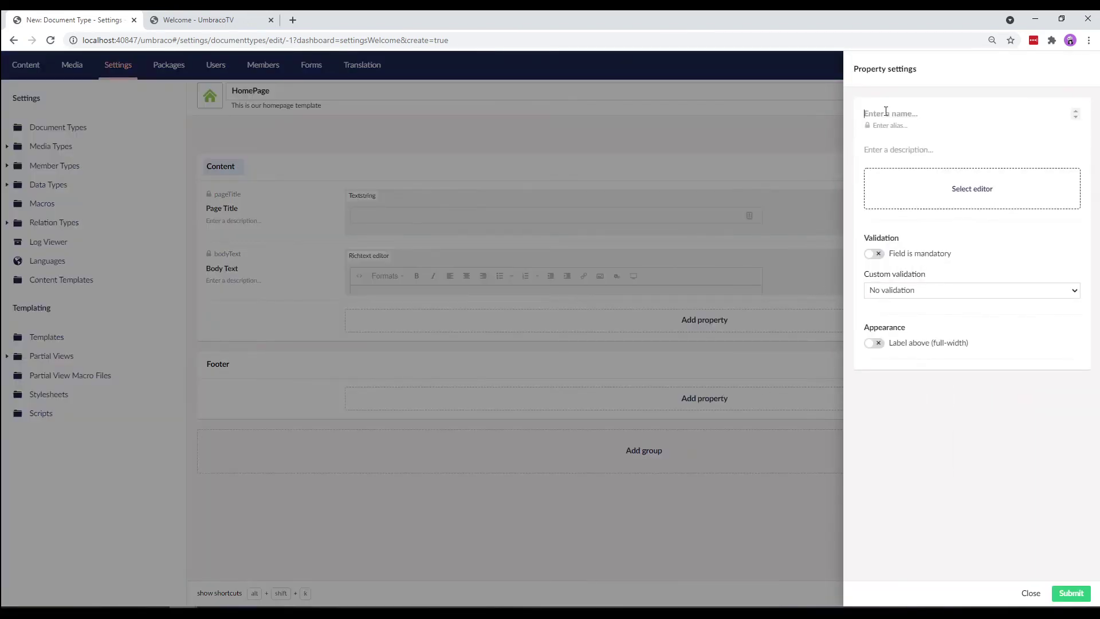
text(Footer Text)
click(973, 190)
click(931, 226)
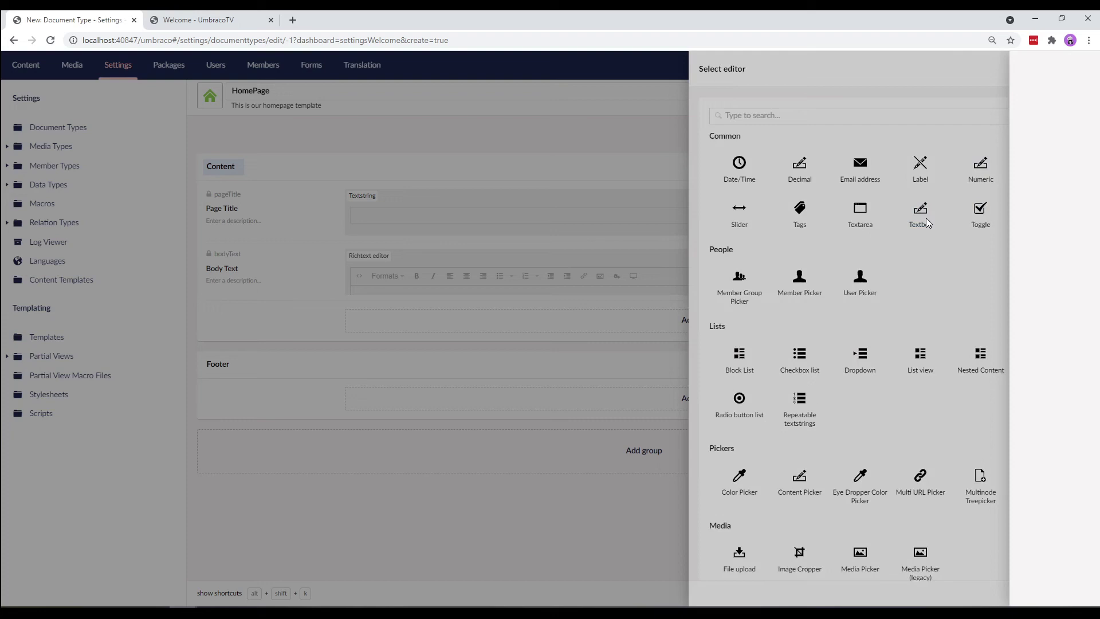
click(902, 139)
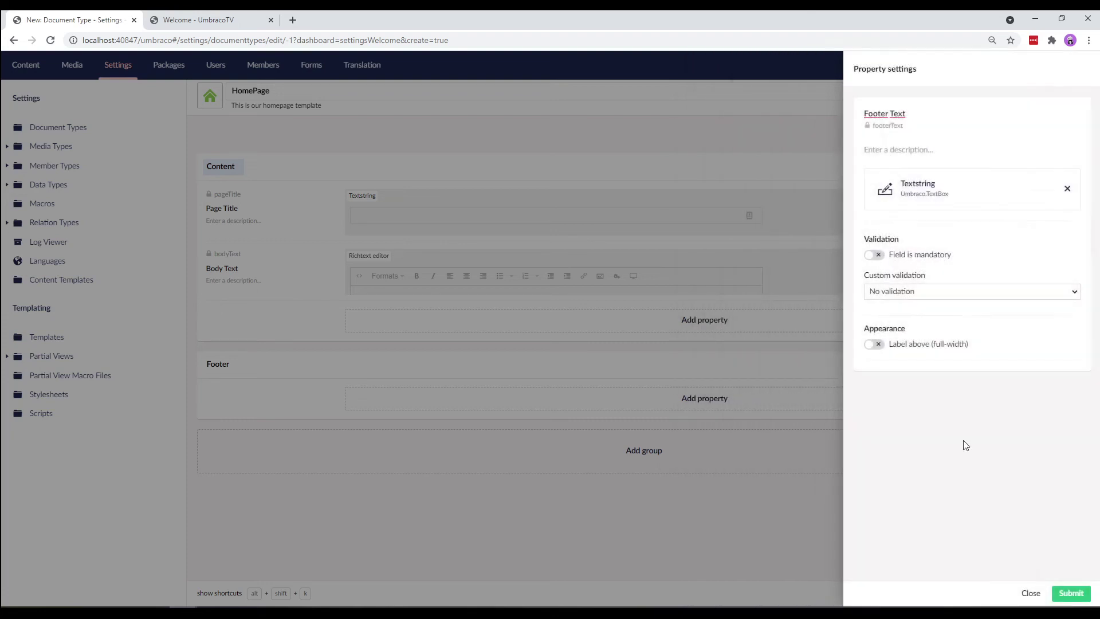
click(1074, 598)
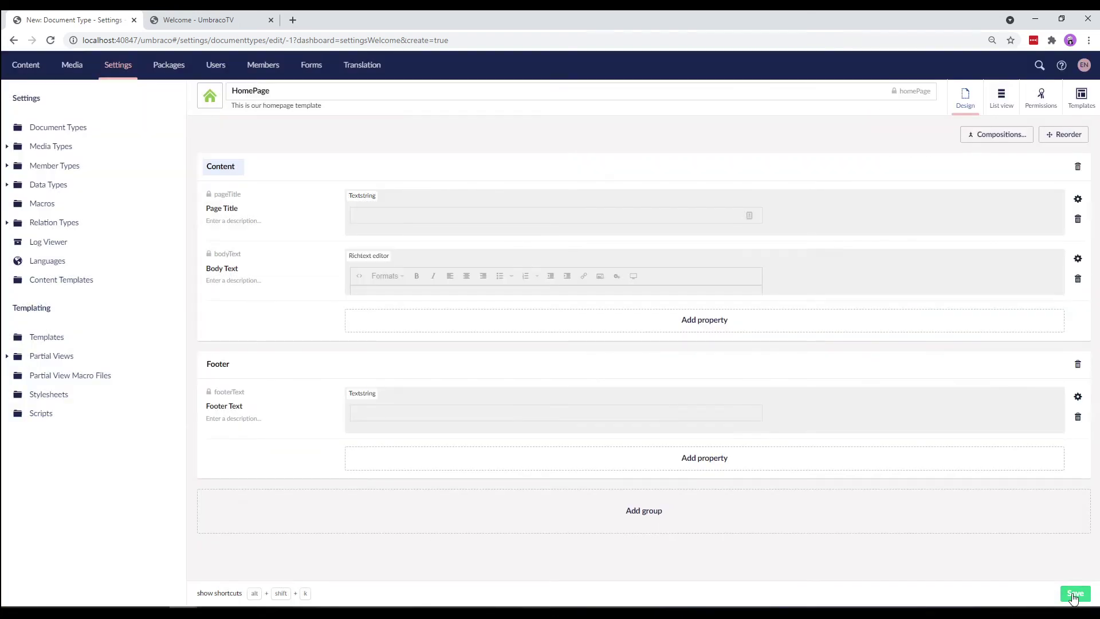
click(1074, 597)
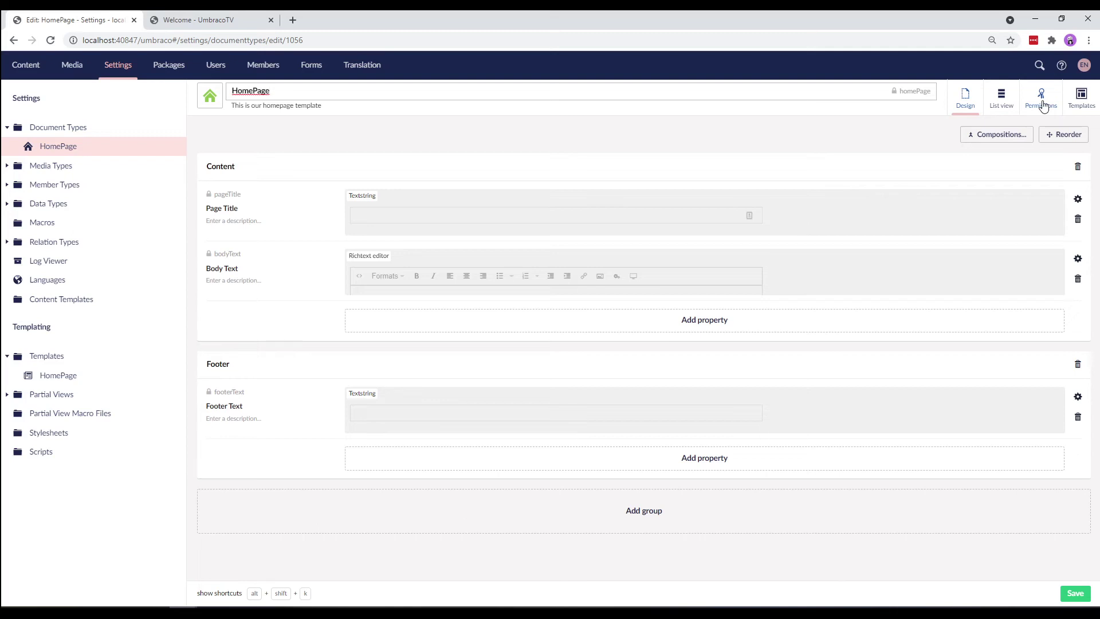
- Turn on 'Allow as root' in HomePage's permissions, save, and return to the Content section
click(1042, 105)
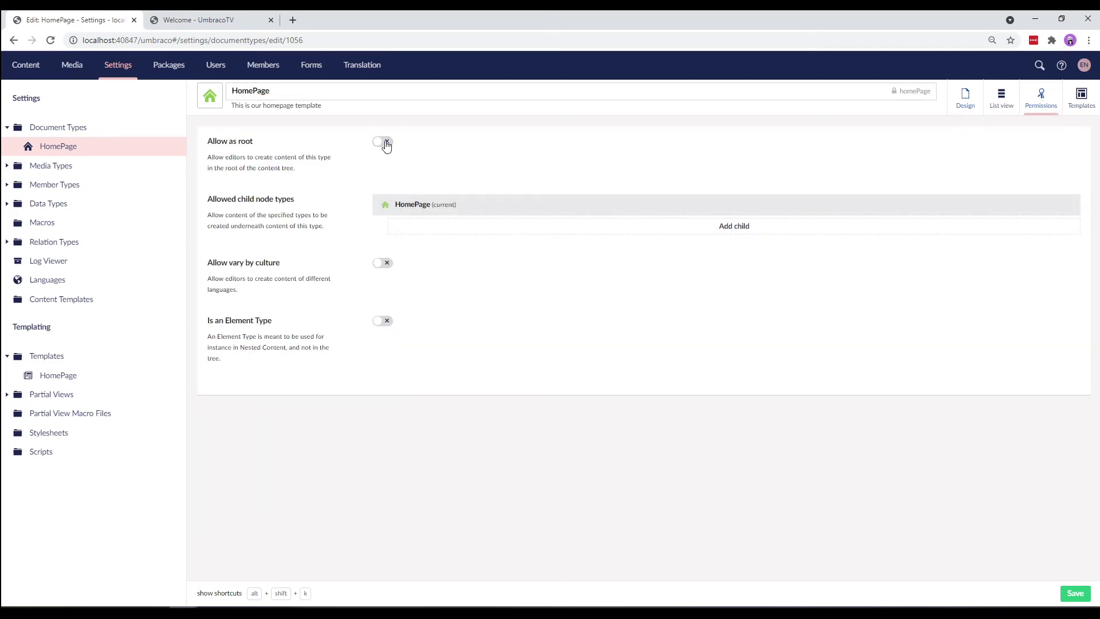
click(385, 143)
click(1081, 597)
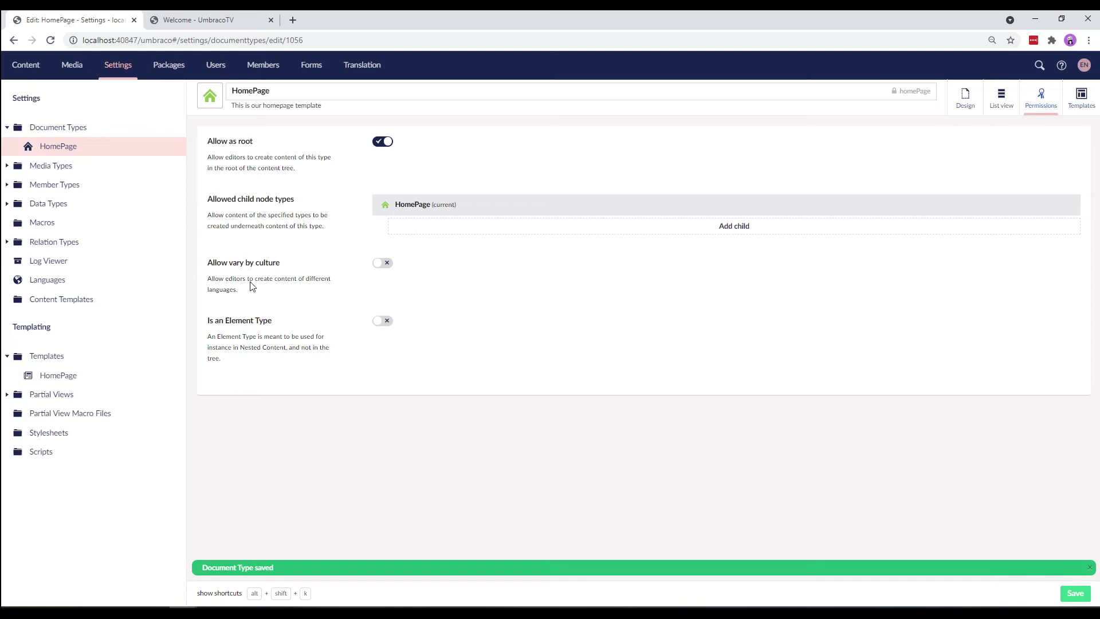
click(19, 68)
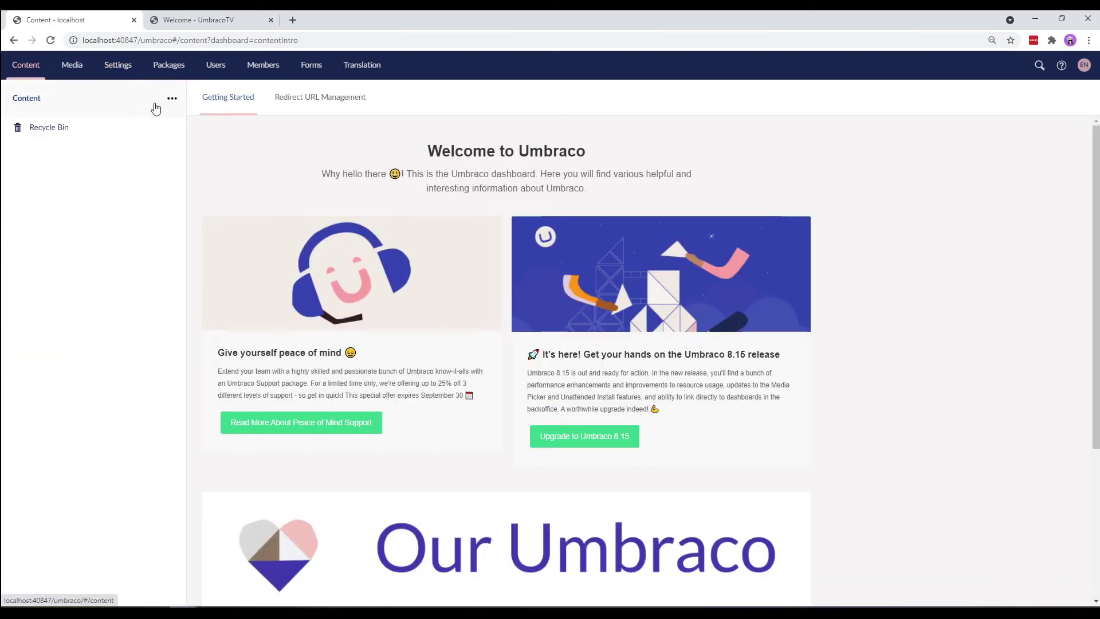
- Create a new HomePage content item at the root of the content tree
click(171, 99)
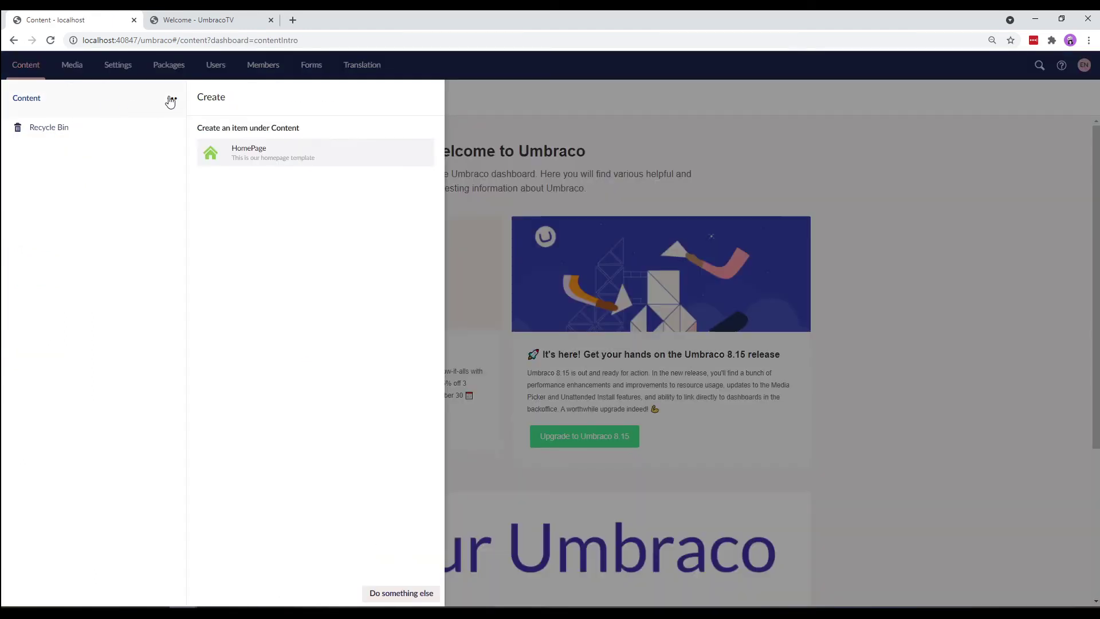
click(252, 160)
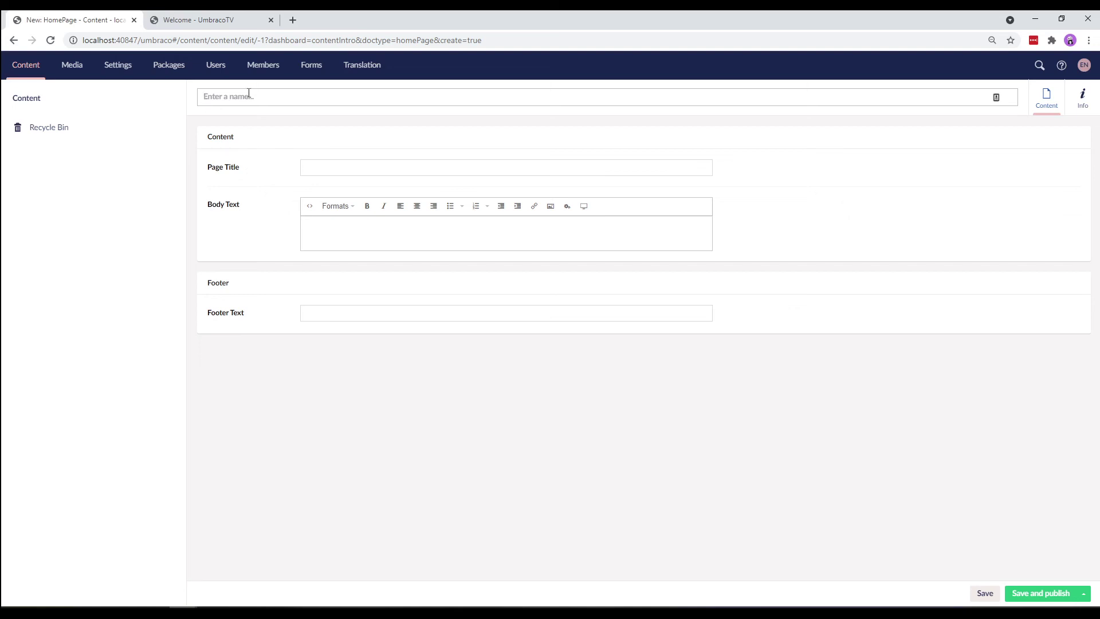
- Name the page 'Welcome', title it 'Welcome to Umbraco', paste lorem ipsum body, footer 'Copyright Umbraco 2021'
text(Welcome)
click(368, 167)
text(Welcome)
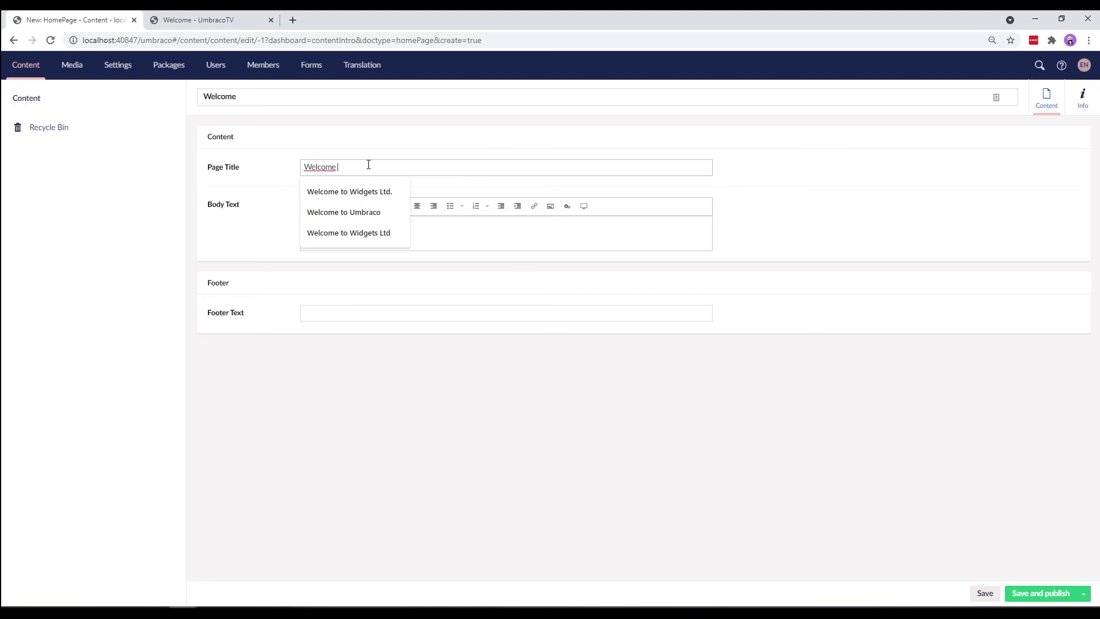
text( to Umbraco)
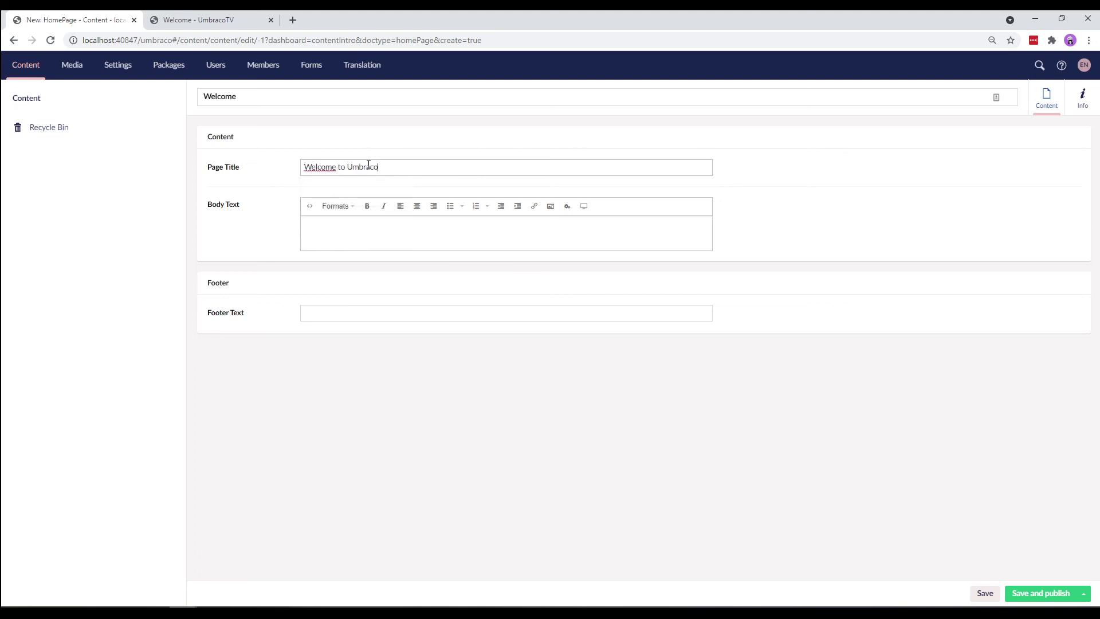
click(351, 225)
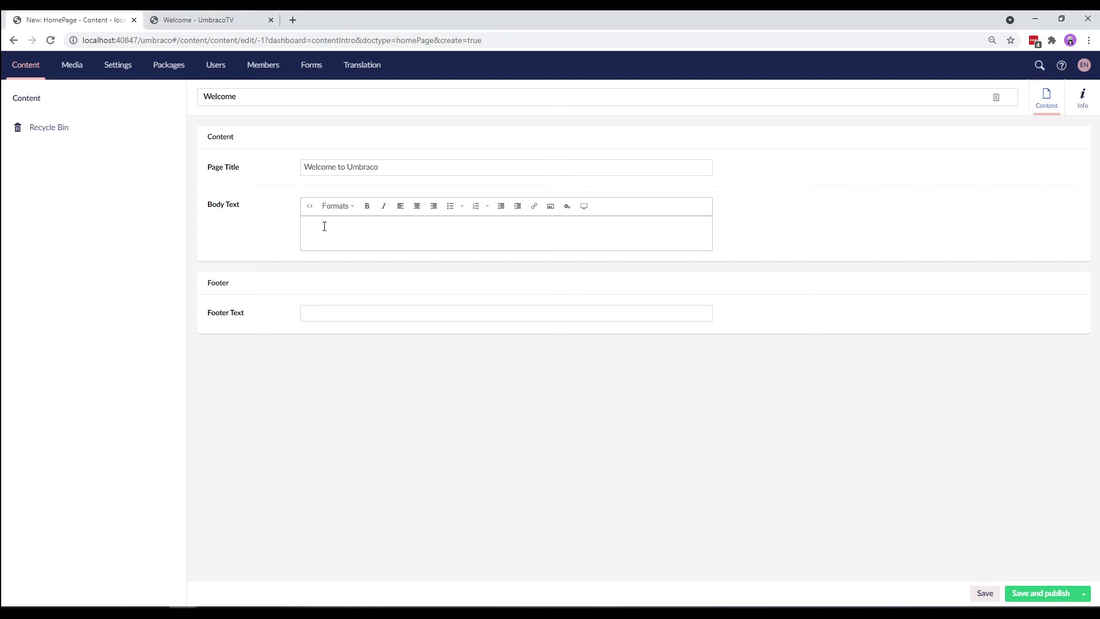
text(Lorem ipsum Lorem ipsum dolor sit amet, consectetur adipiscing elit. Nam et aliquet ante, ut eleifend libero. Proin eleifend consequat nunc id vulputate. Ut eget lobortis metus, non congue lorem. Orci varius natoque penatibus et magnis dis parturient montes, nascetur ridiculus mus. Maecenas tempus non lectus rhoncus efficitur. Sed est ligula, maximus in dolor sed, lacinia egestas ligula. Donec eu nisi lectus. Morbi pharetra pulvinar arcu non gravida.)
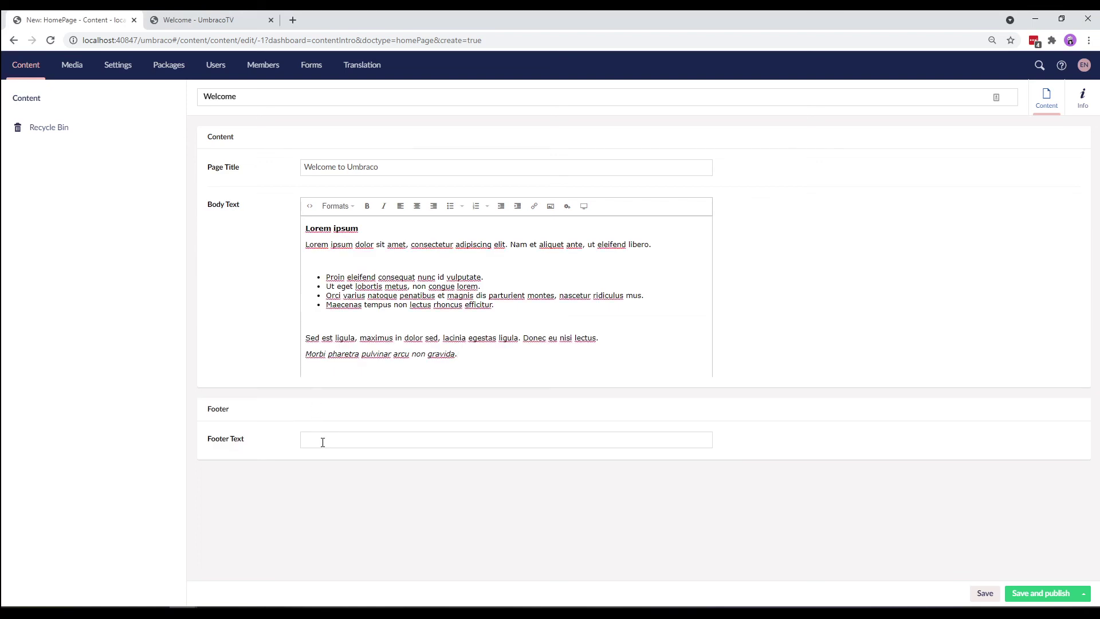
click(323, 443)
text(Copyright)
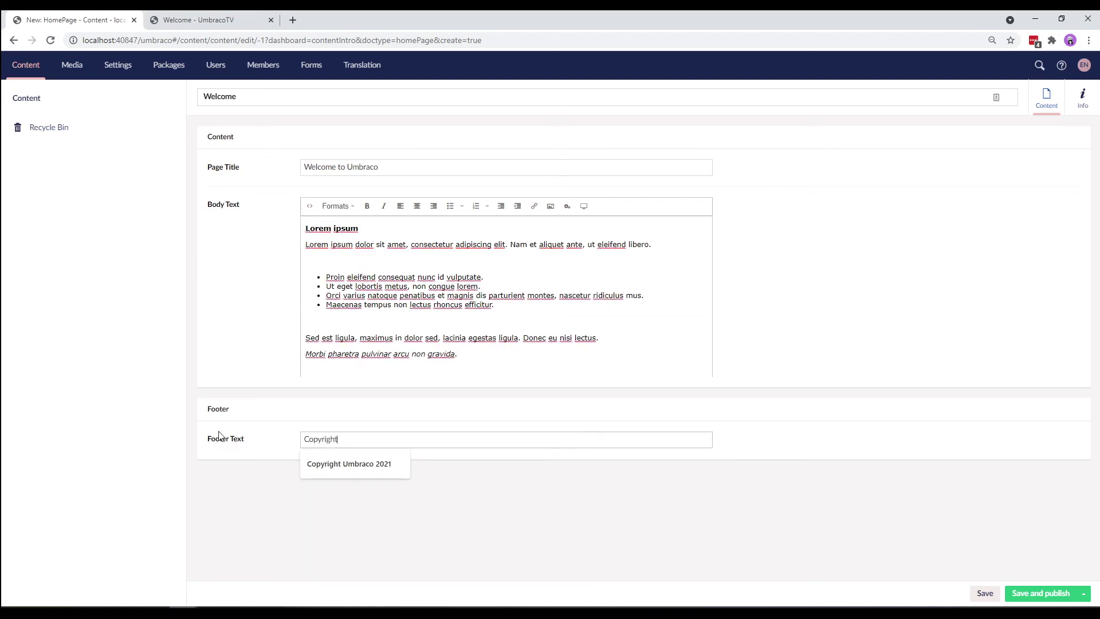
text( Umbraco 2021)
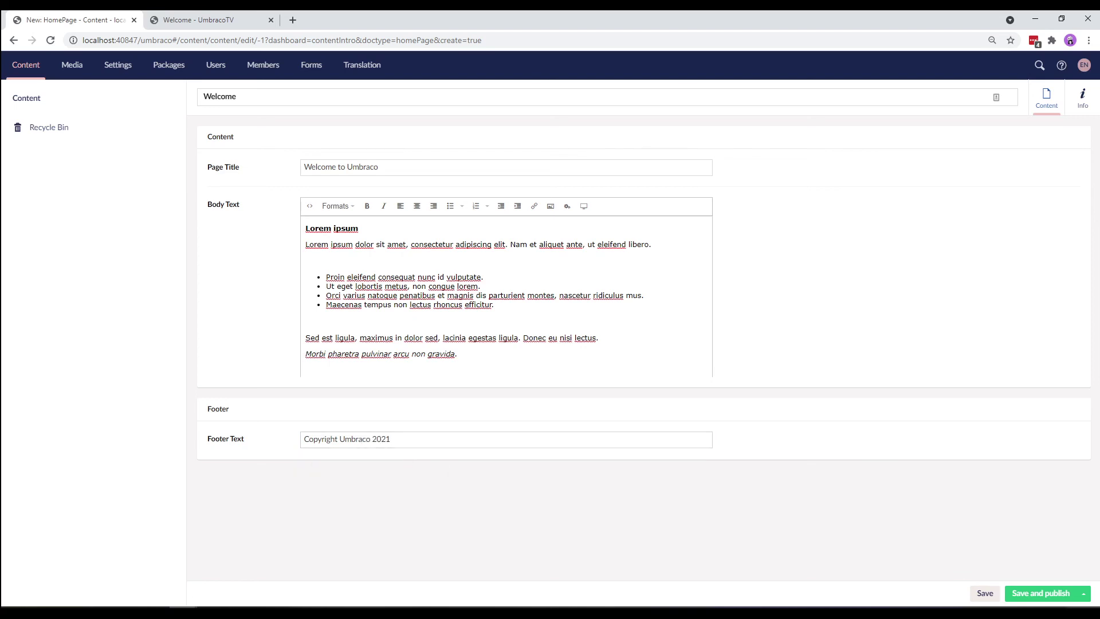
- Save and publish the Welcome page
click(1050, 600)
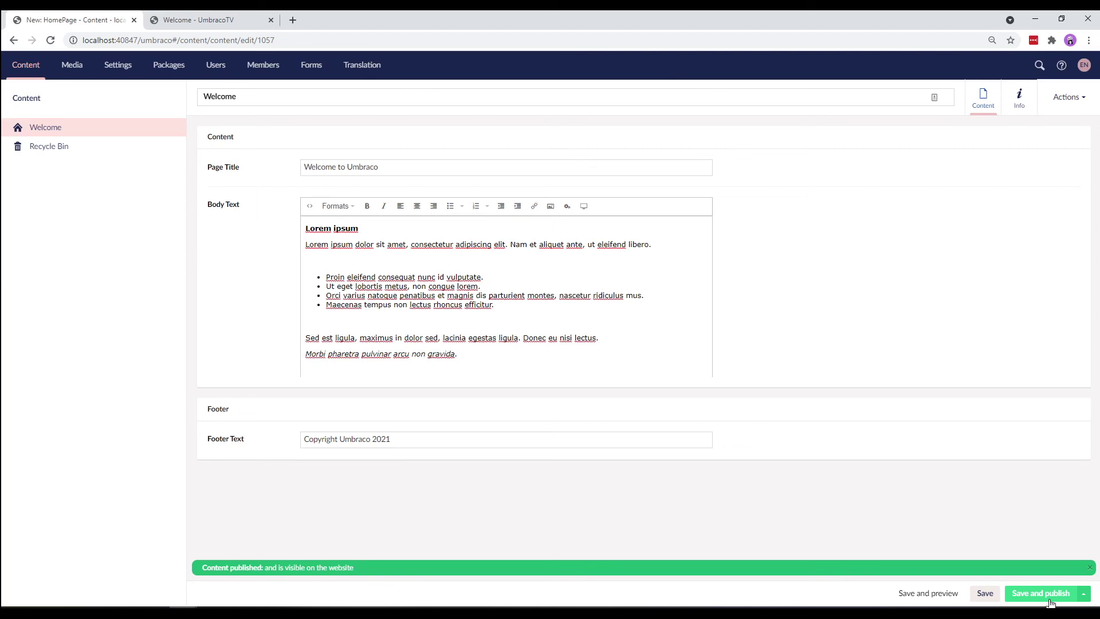
- Show the Welcome page's Info details: Published status, HomePage document type, Id 1057
click(1020, 109)
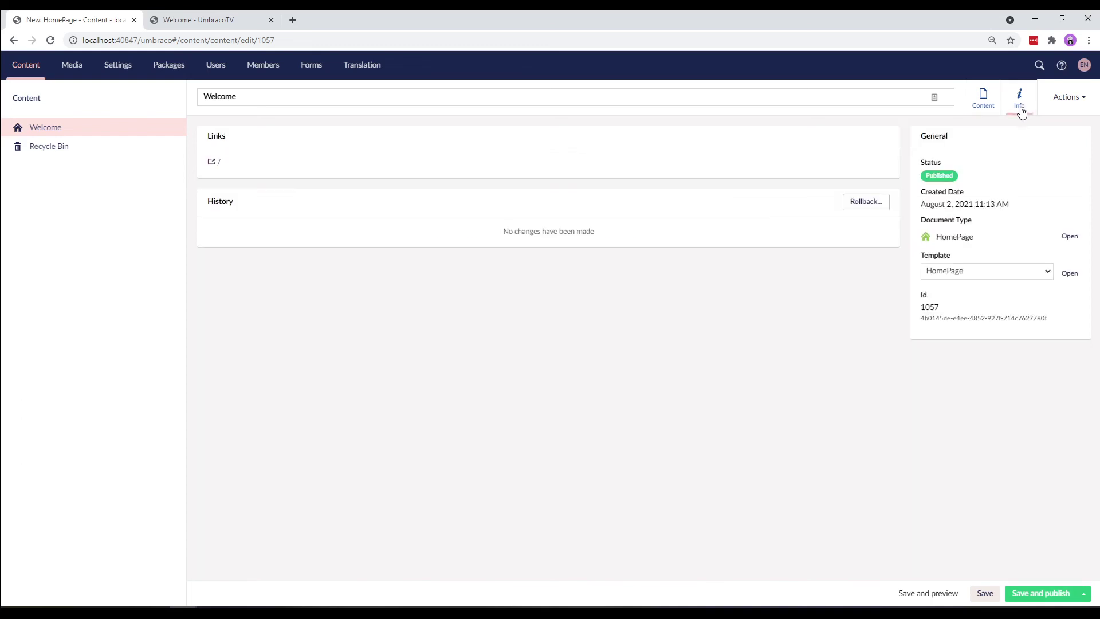